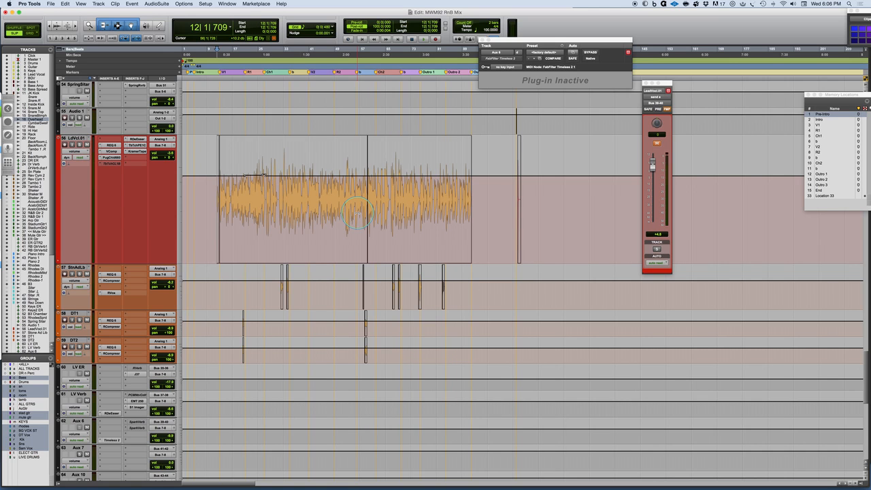
# Step: Close the lead vocal's send fader window and the inactive plug-in window to uncover the lead vocal waveform
pyautogui.press('t')
pyautogui.press('t')
pyautogui.press('t')
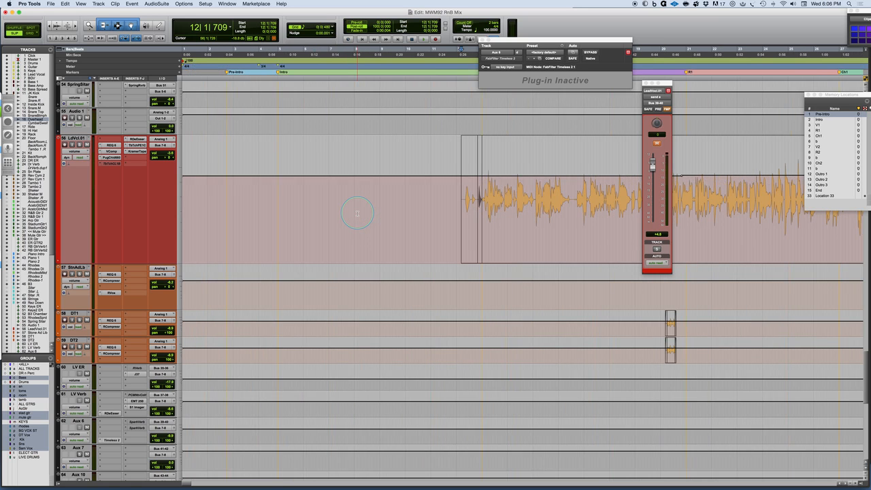
pyautogui.hscroll(5, 376, 216)
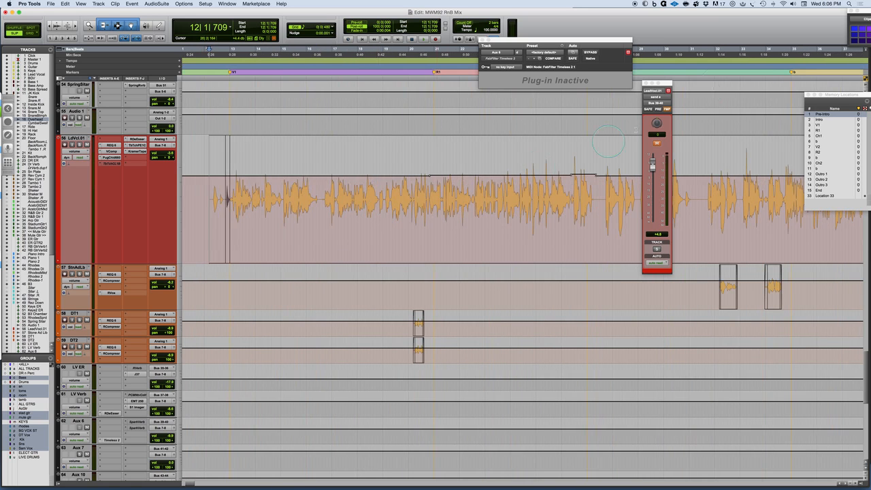
pyautogui.click(646, 83)
pyautogui.click(482, 40)
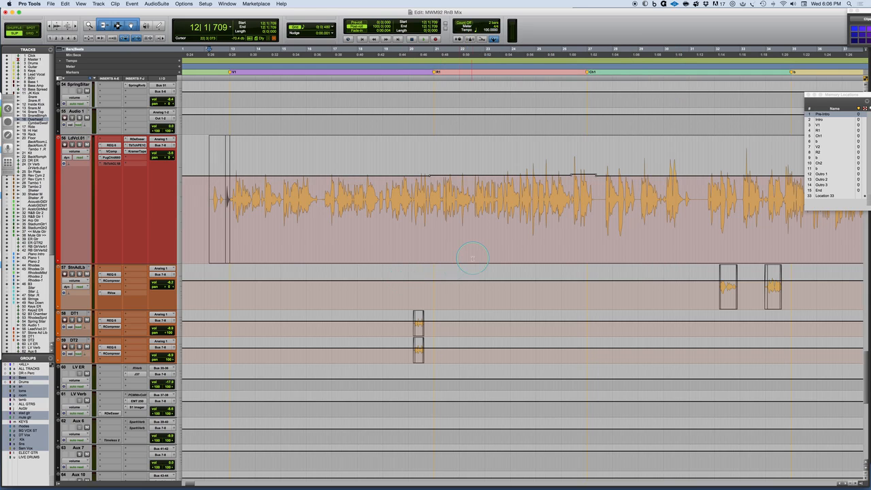
pyautogui.press('super+bracketleft')
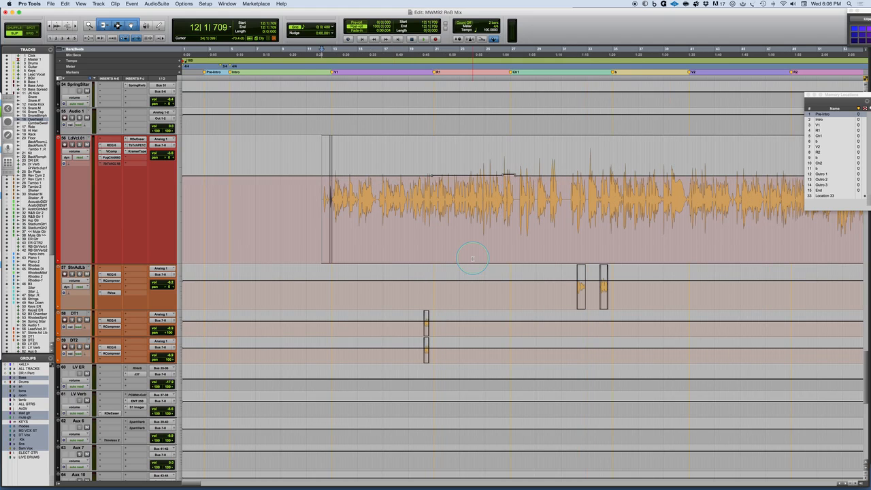
# Step: Show the output fader window of the LdVcl.01 track and place it beside the start of its waveform
pyautogui.click(279, 192)
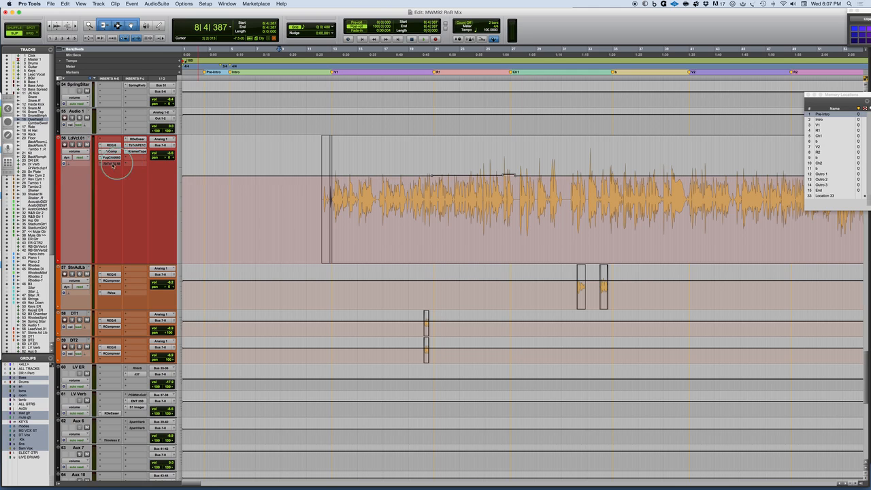
pyautogui.click(176, 146)
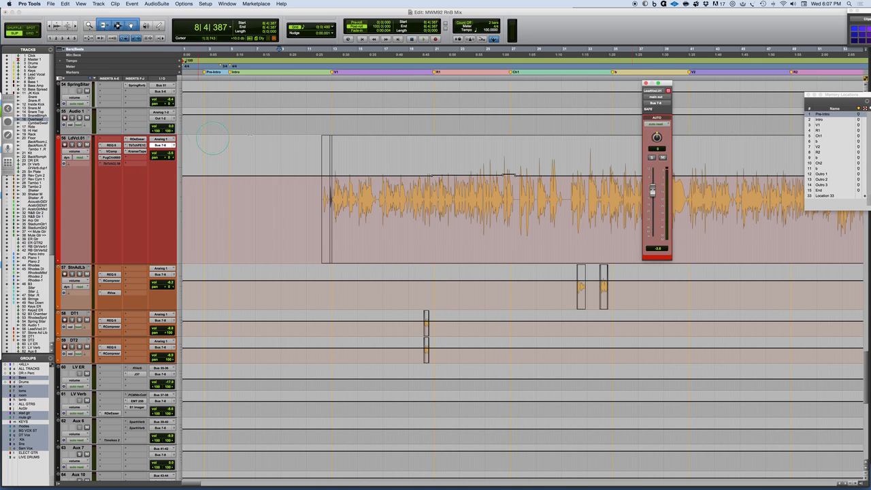
pyautogui.moveTo(668, 83); pyautogui.dragTo(241, 97)
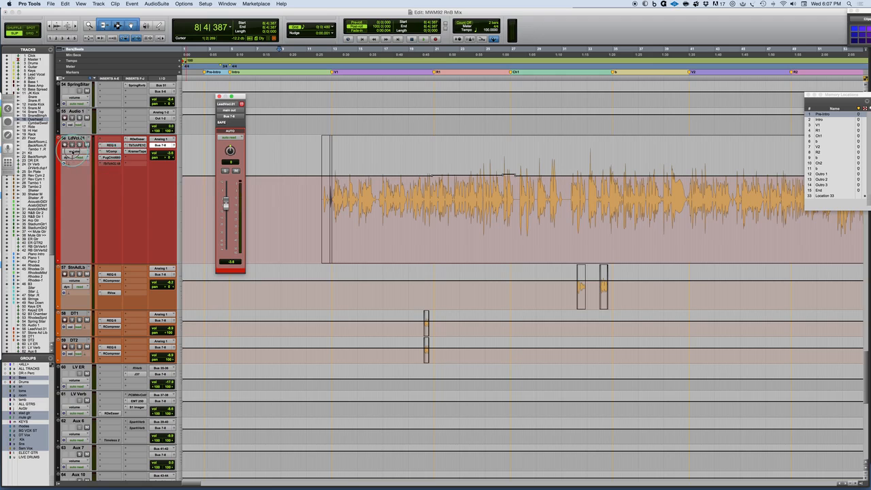
# Step: Display the volume trim automation on the LdVcl.01 track and return the track view to volume
pyautogui.click(71, 151)
pyautogui.click(94, 158)
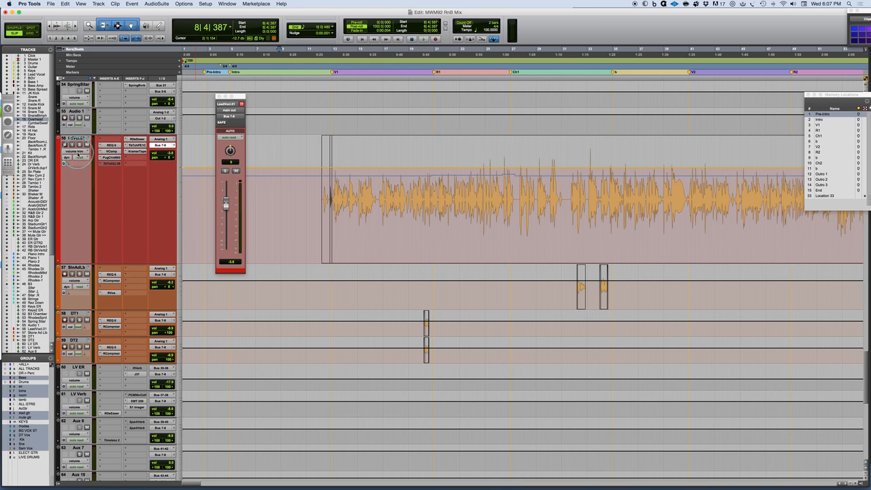
pyautogui.click(79, 151)
pyautogui.click(82, 152)
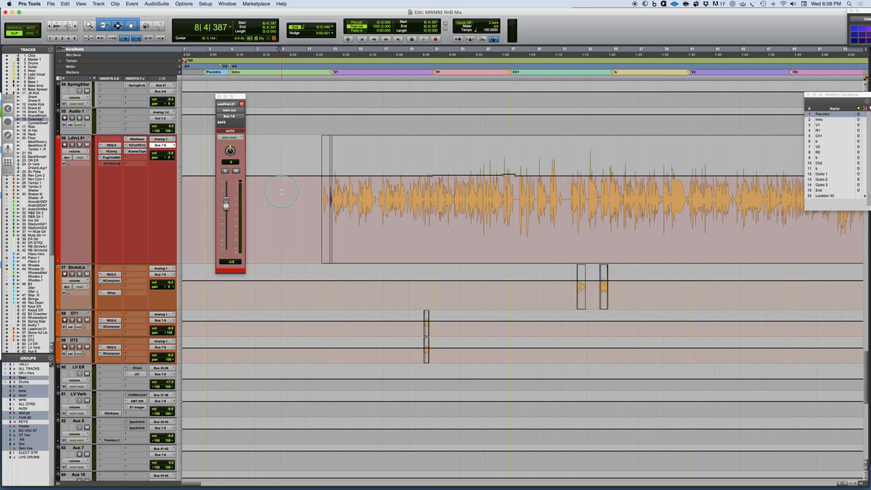
# Step: Review the yellow submaster faders in the Mix window, shifting the lead vocal fader window aside, and return to the Edit window
pyautogui.press('space')
pyautogui.press('super+equal')
pyautogui.hscroll(-20, 393, 314)
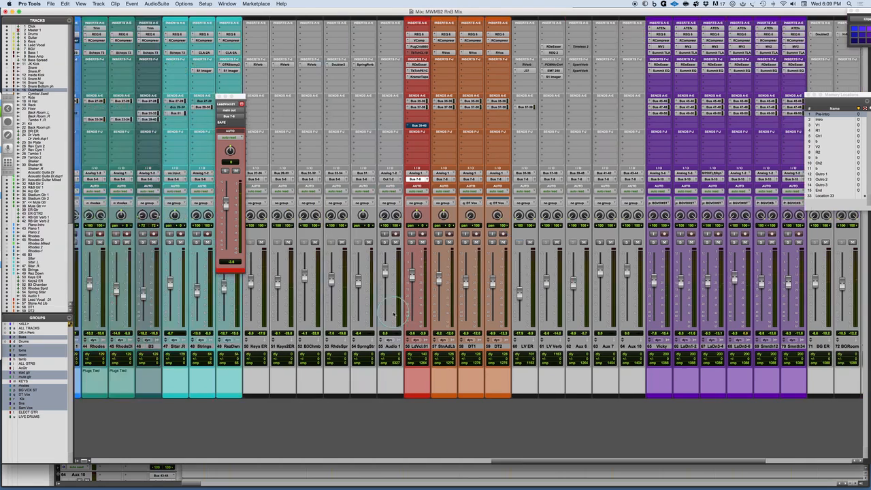
pyautogui.hscroll(-1, 392, 314)
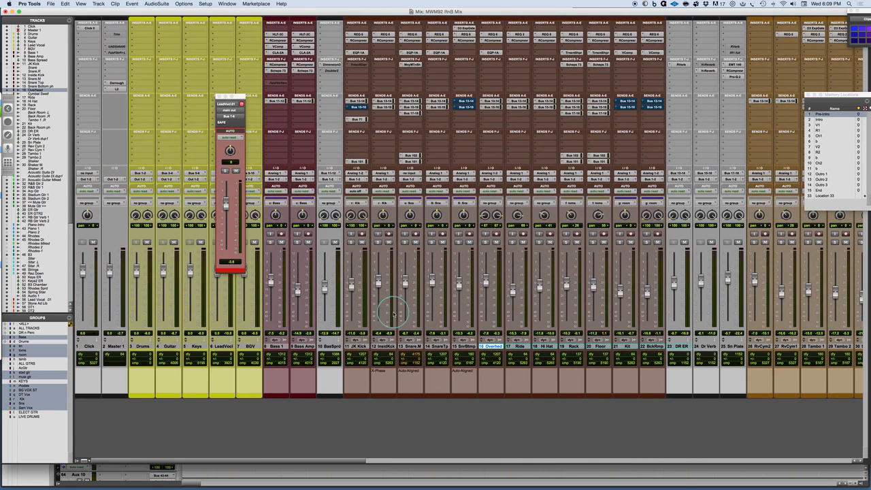
pyautogui.moveTo(239, 96); pyautogui.dragTo(222, 96)
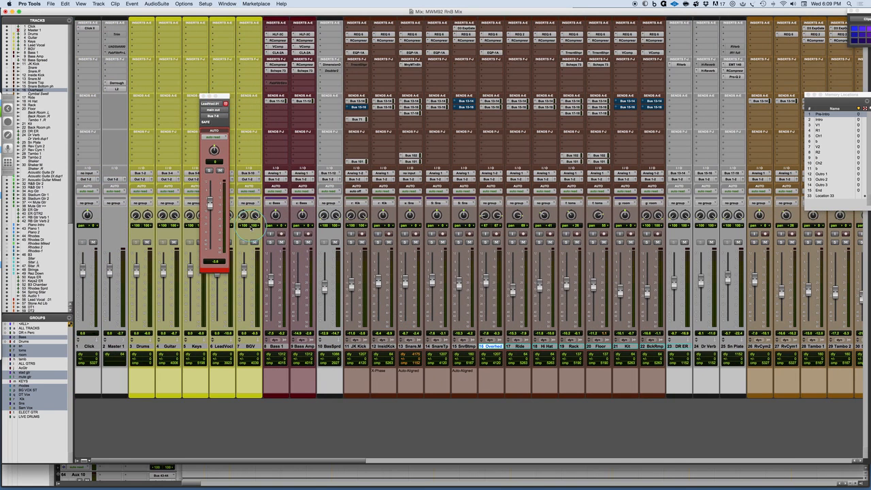
pyautogui.moveTo(244, 273); pyautogui.dragTo(244, 274)
pyautogui.press('super+equal')
# Step: Select the full length of the grouped background vocal tracks and play the session from just before the R1 section
pyautogui.press('super+bracketleft')
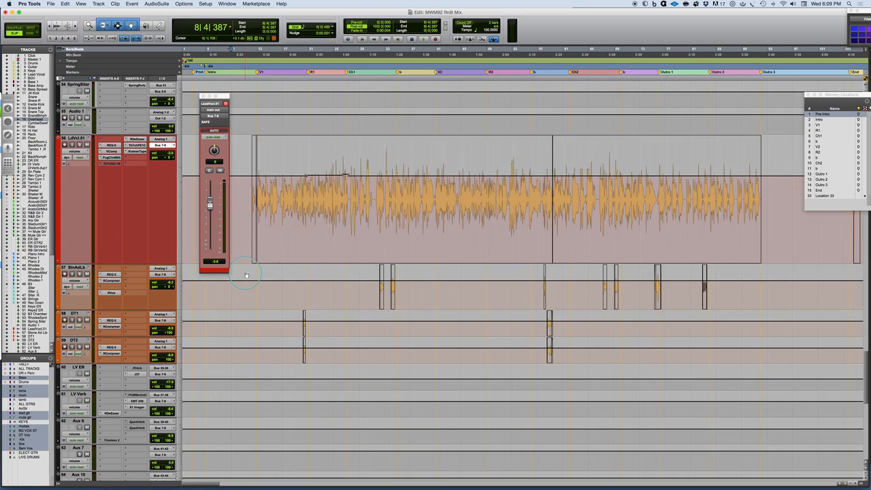
pyautogui.scroll(-10, 245, 274)
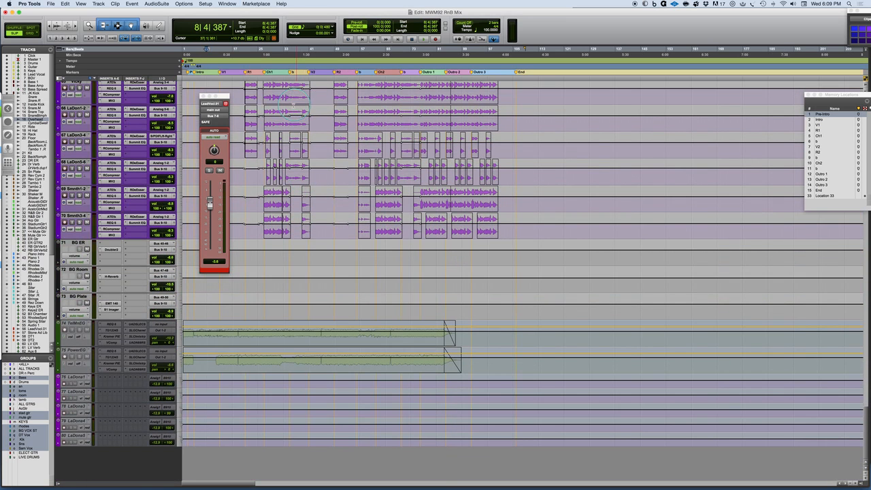
pyautogui.tripleClick(293, 124)
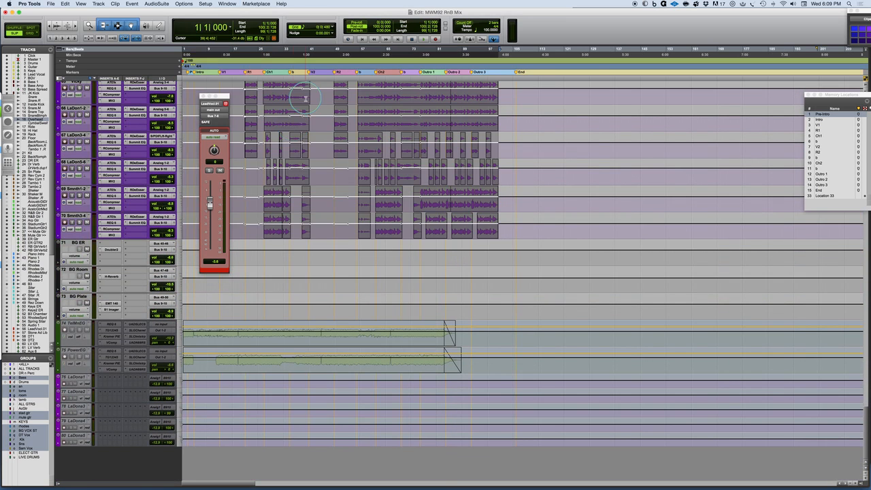
pyautogui.scroll(1, 305, 99)
pyautogui.scroll(2, 306, 100)
pyautogui.moveTo(305, 112); pyautogui.dragTo(306, 112)
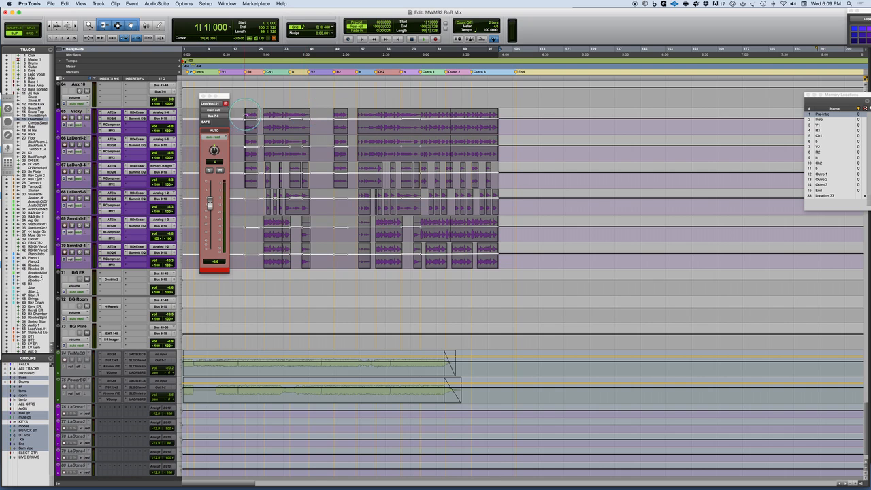
pyautogui.click(243, 120)
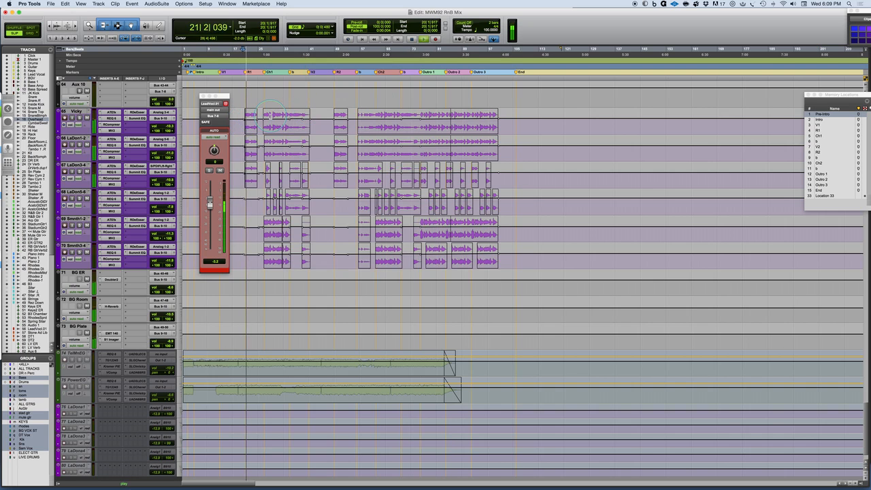
pyautogui.press('super+equal')
pyautogui.press('super+equal')
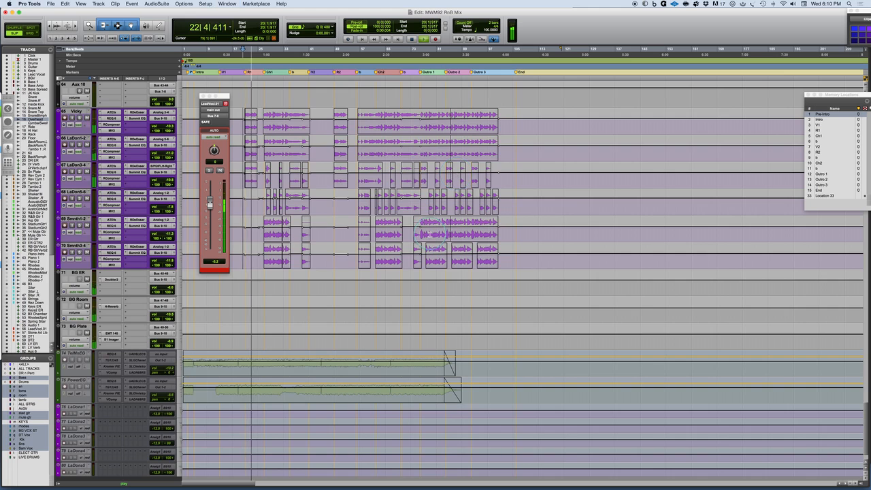
# Step: Move the lead vocal fader window off the waveform and over the track's inserts
pyautogui.scroll(10, 427, 235)
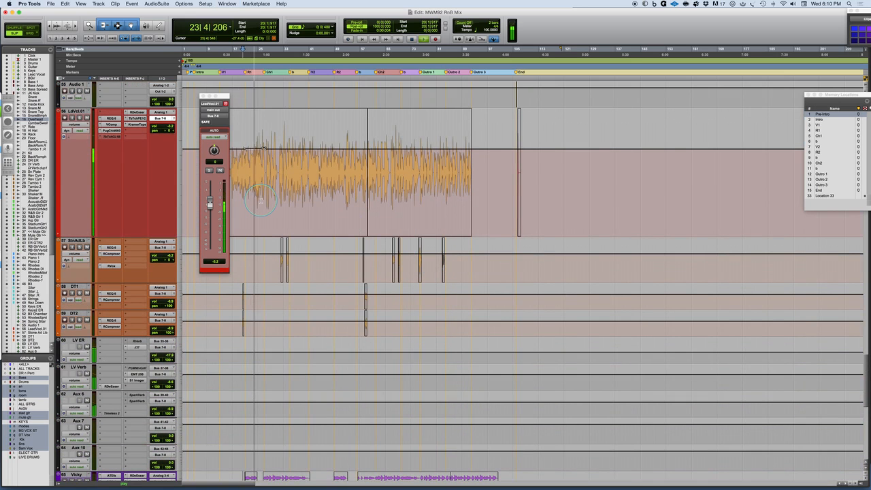
pyautogui.moveTo(226, 97); pyautogui.dragTo(141, 173)
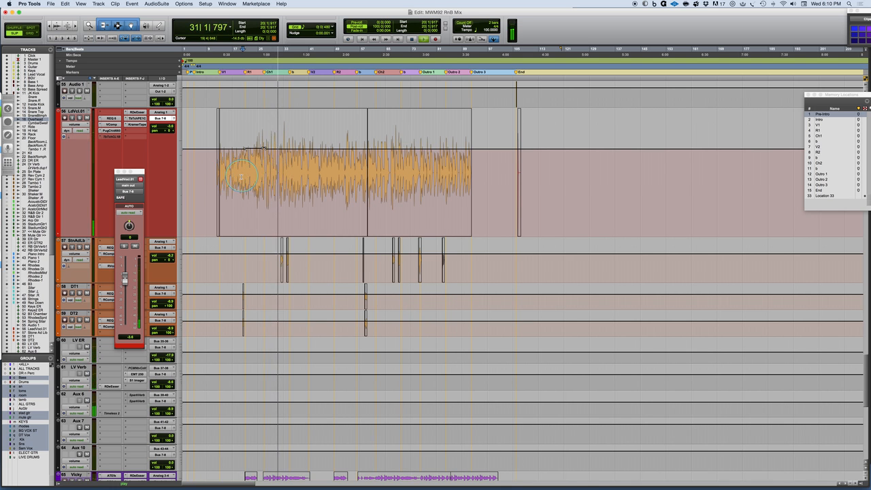
pyautogui.press('super+bracketleft')
pyautogui.press('super+bracketleft')
pyautogui.press('super+bracketright')
pyautogui.press('super+bracketright')
pyautogui.press('super+bracketright')
pyautogui.press('super+bracketright')
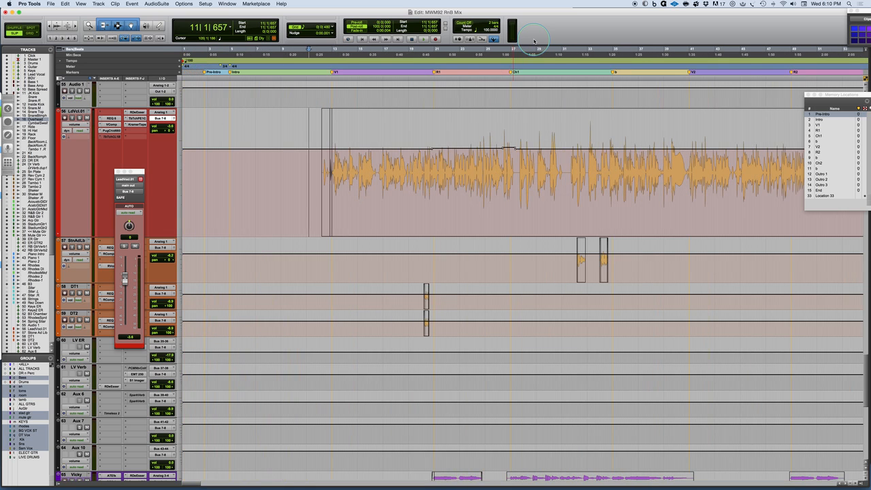
# Step: Play the lead vocal from about bar 20, just before the R1 section, to judge its level
pyautogui.hscroll(15, 386, 177)
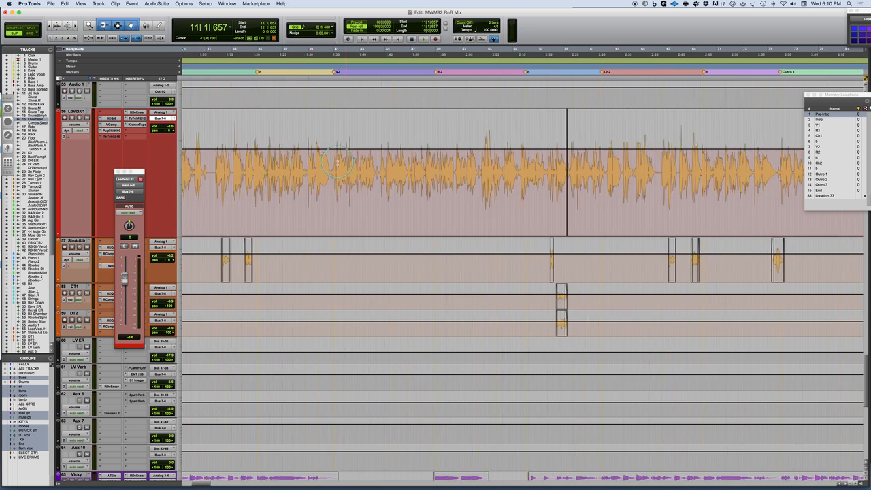
pyautogui.hscroll(-15, 336, 161)
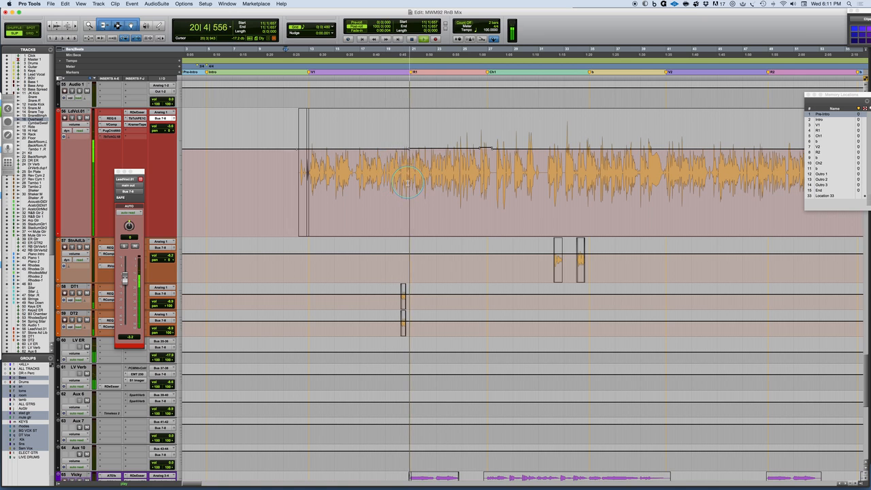
pyautogui.click(401, 164)
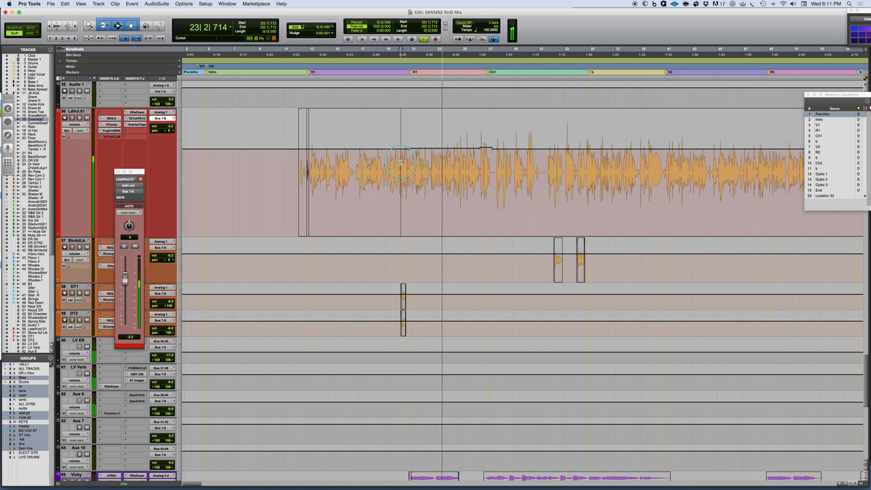
pyautogui.press('t')
pyautogui.press('t')
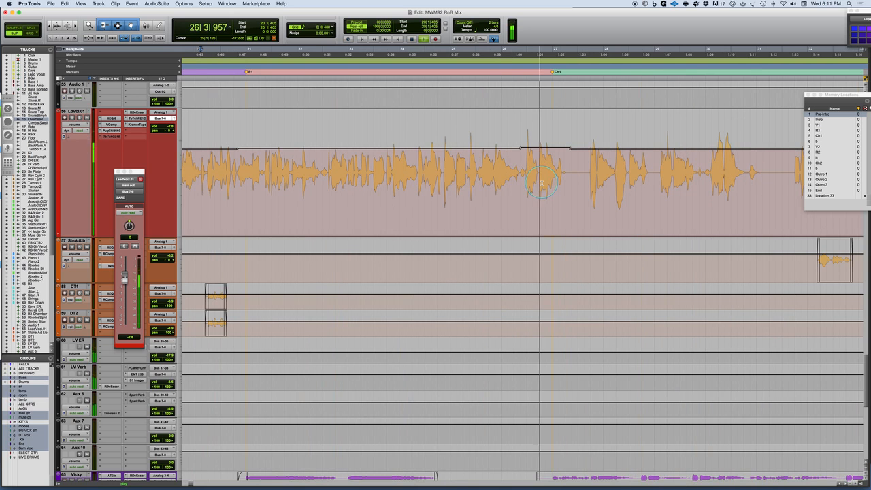
# Step: Select the lead vocal from bar 20 to bar 26 and raise the R1 volume automation by 0.4 dB to -2.8 dB
pyautogui.keyDown('shift'); pyautogui.click(519, 158); pyautogui.keyUp('shift')
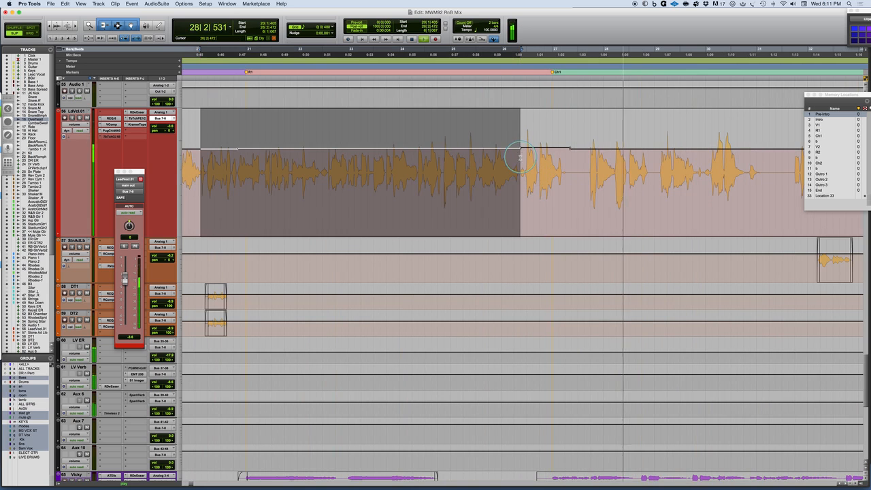
pyautogui.press('space')
pyautogui.hscroll(-3, 420, 176)
pyautogui.moveTo(423, 139); pyautogui.dragTo(423, 139)
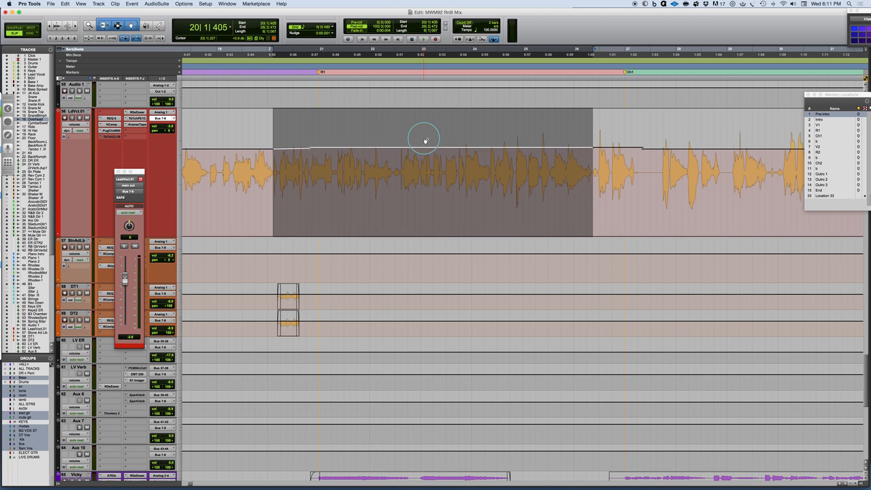
pyautogui.press('super+z')
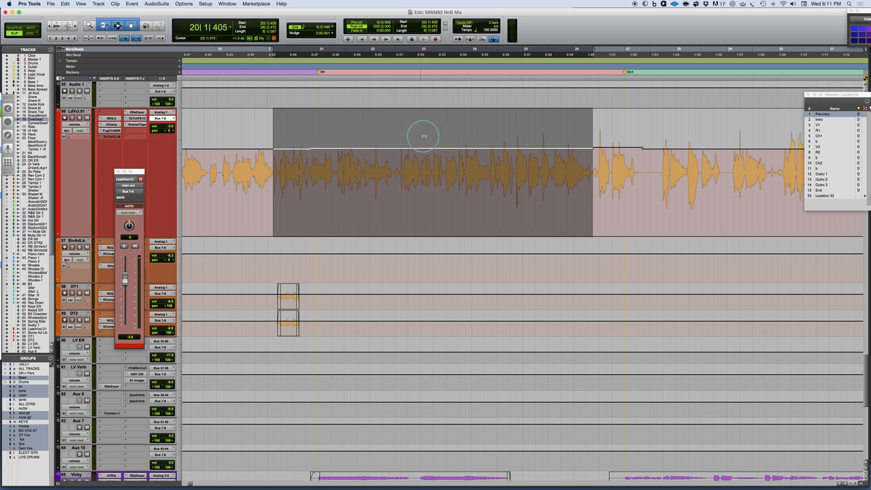
pyautogui.moveTo(430, 134); pyautogui.dragTo(430, 134)
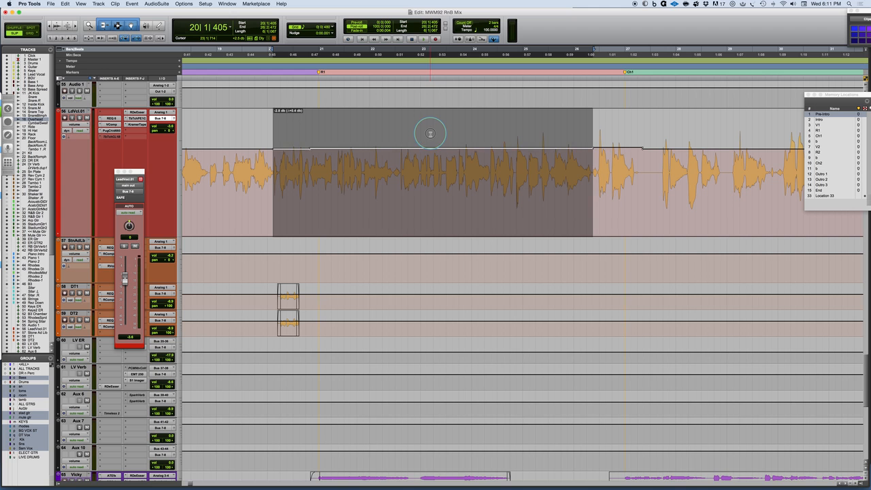
pyautogui.moveTo(431, 134); pyautogui.dragTo(430, 133)
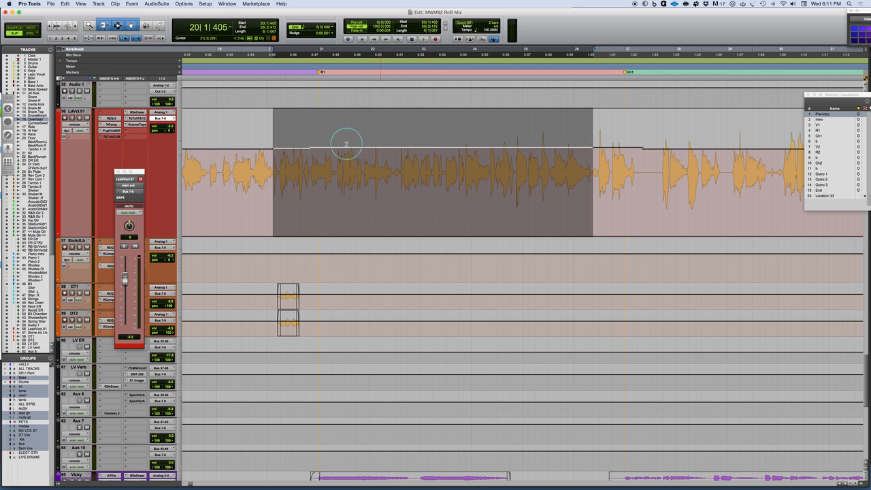
# Step: Play back the lead vocal from bar 19 through the R1 section to check the volume change
pyautogui.click(254, 171)
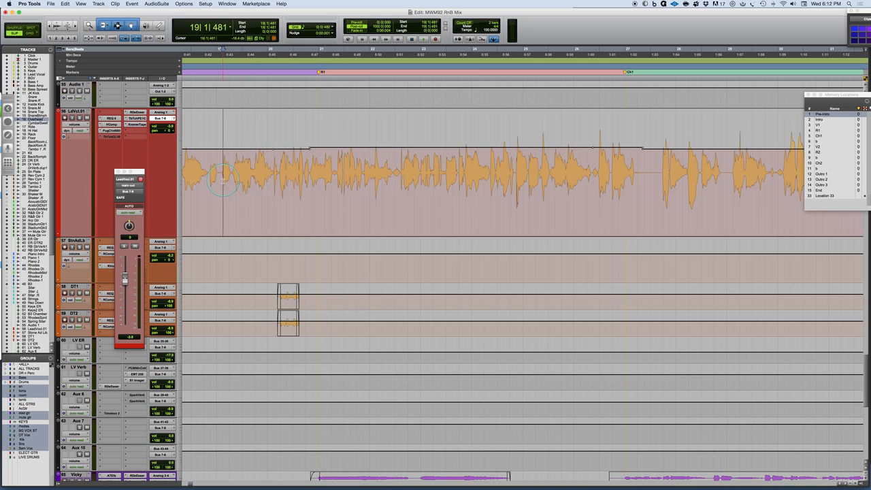
pyautogui.press('space')
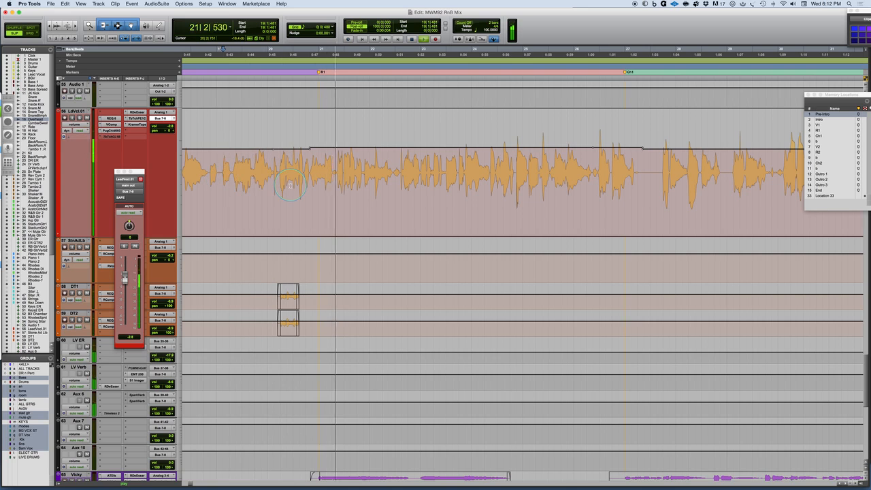
pyautogui.press('space')
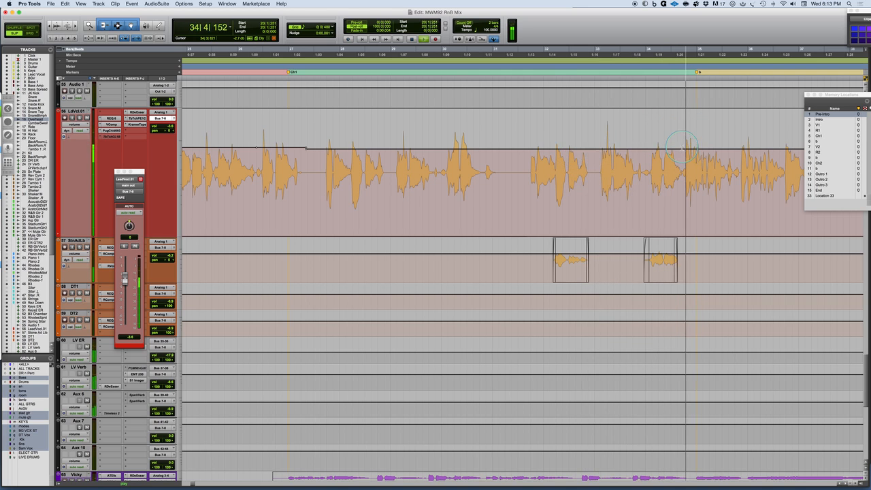
# Step: Select the lead vocal's Ch1 section from 27|2|600 to bar 34 beat 4 and raise its volume automation to -3.3 dB
pyautogui.moveTo(661, 151); pyautogui.dragTo(314, 180)
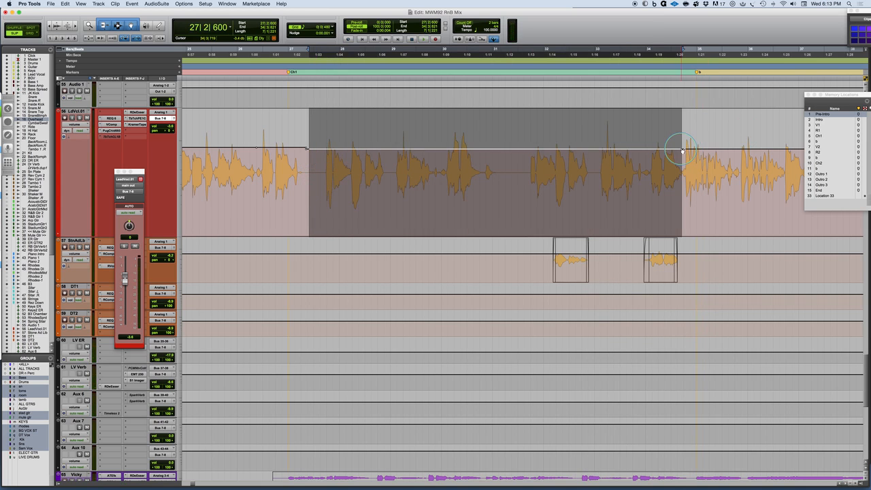
pyautogui.click(579, 162)
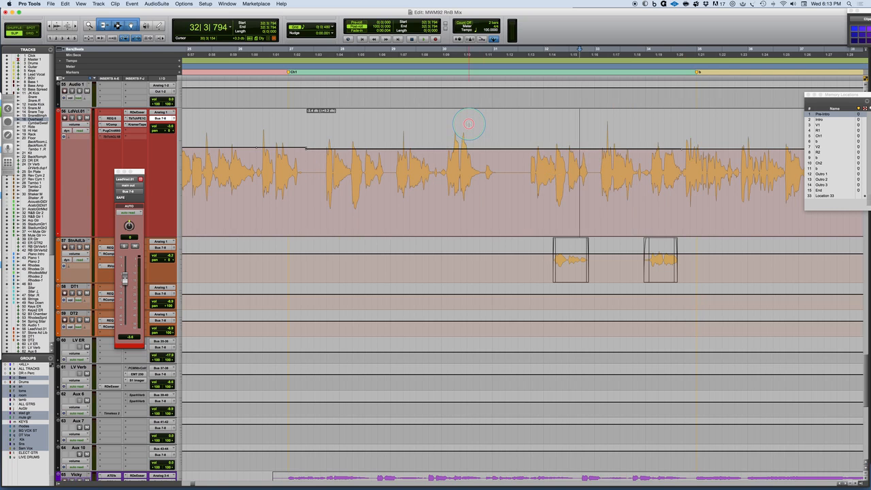
pyautogui.moveTo(469, 122); pyautogui.dragTo(470, 124)
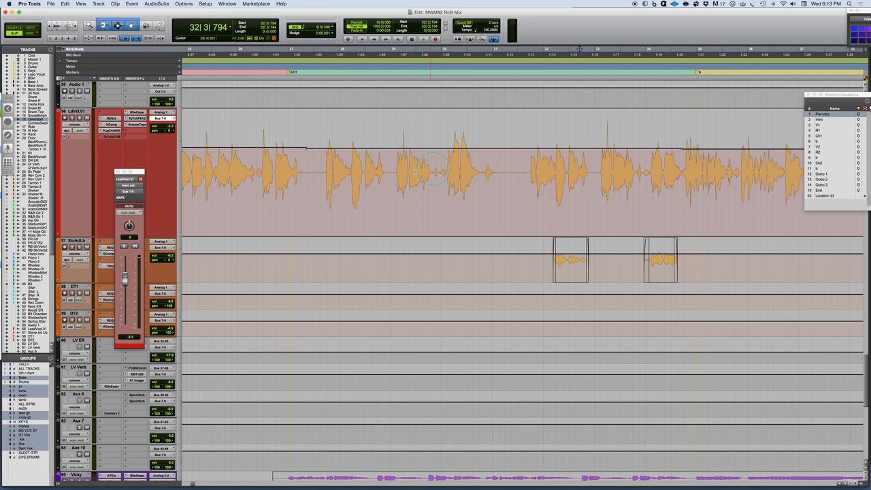
# Step: Play from Ch1 into the bridge, raise the lead vocal's automation from about bar 35 to bar 39 to -2.7 dB, and save the session
pyautogui.press('space')
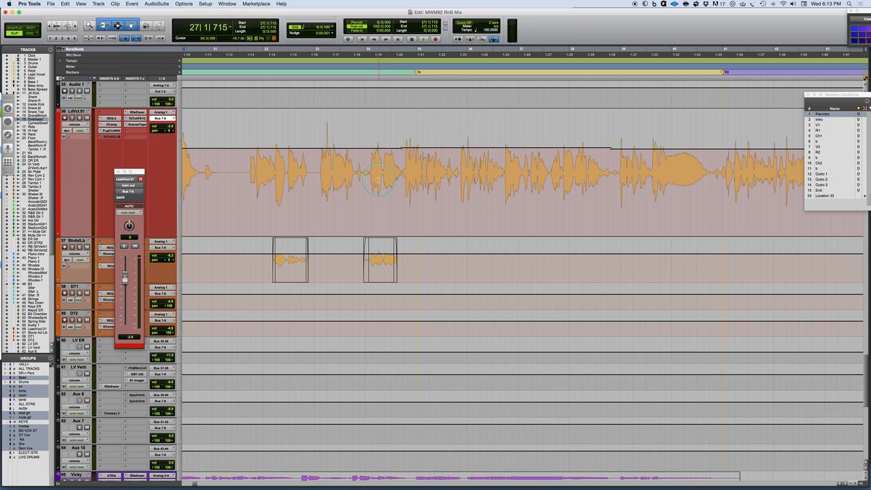
pyautogui.press('space')
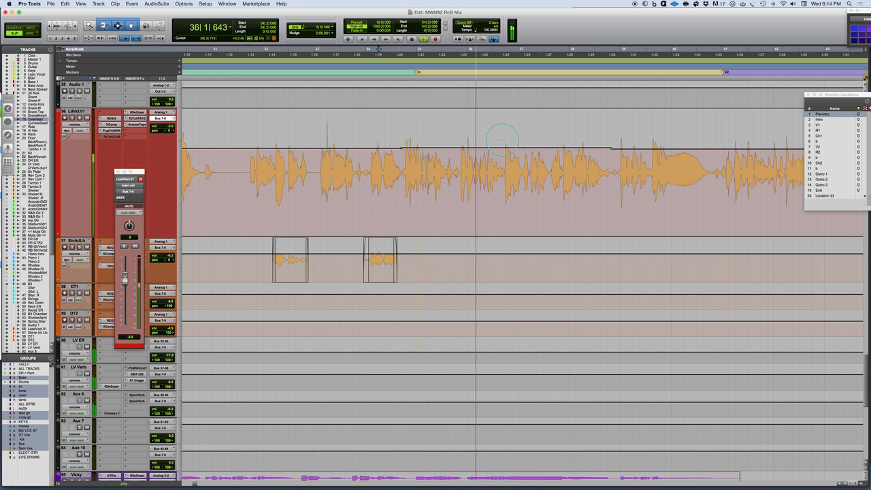
pyautogui.moveTo(503, 138); pyautogui.dragTo(502, 129)
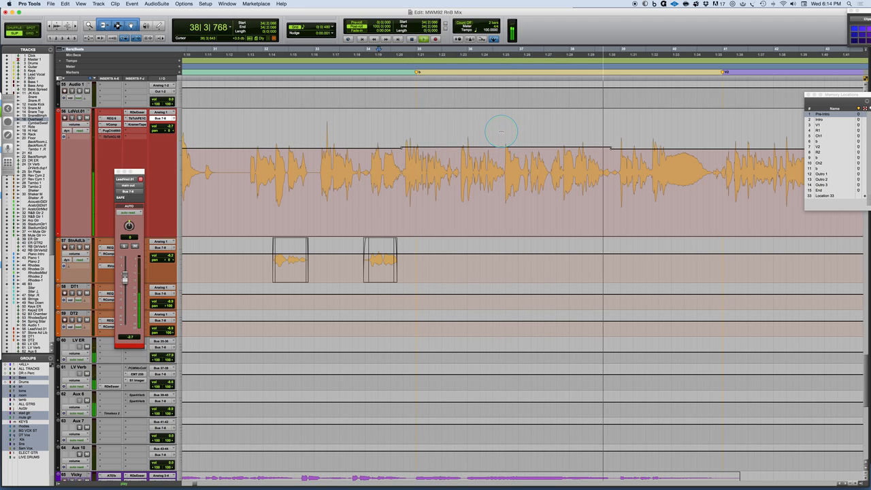
pyautogui.moveTo(502, 130); pyautogui.dragTo(502, 130)
pyautogui.press('super+z')
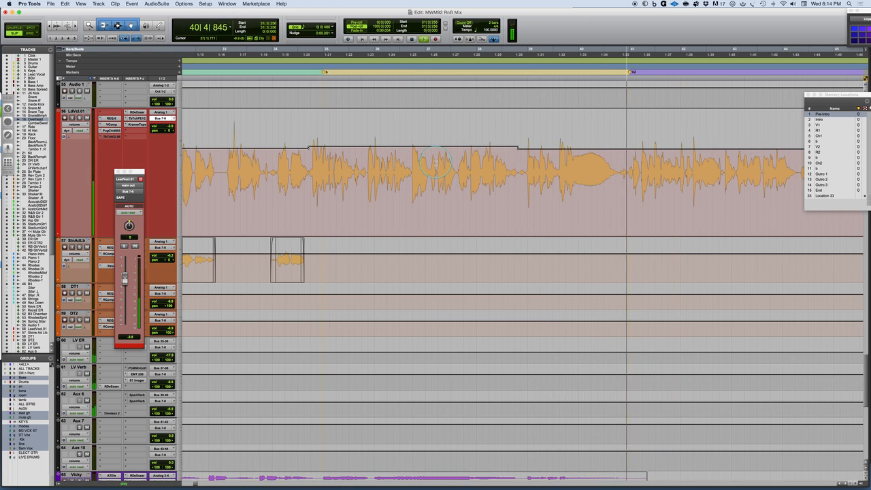
pyautogui.press('super+s')
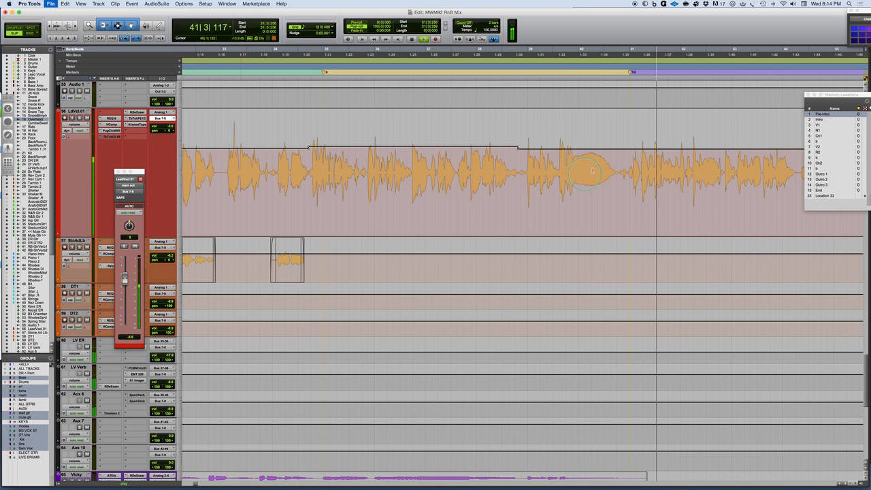
# Step: Play the lead vocal's first verse from 12|1|248 to bar 16 at close zoom to judge individual words
pyautogui.hscroll(-15, 567, 170)
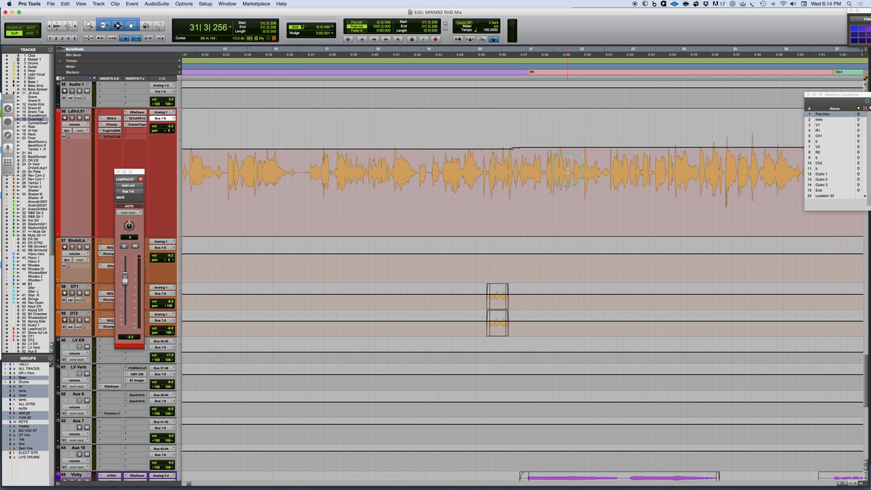
pyautogui.press('super+bracketleft')
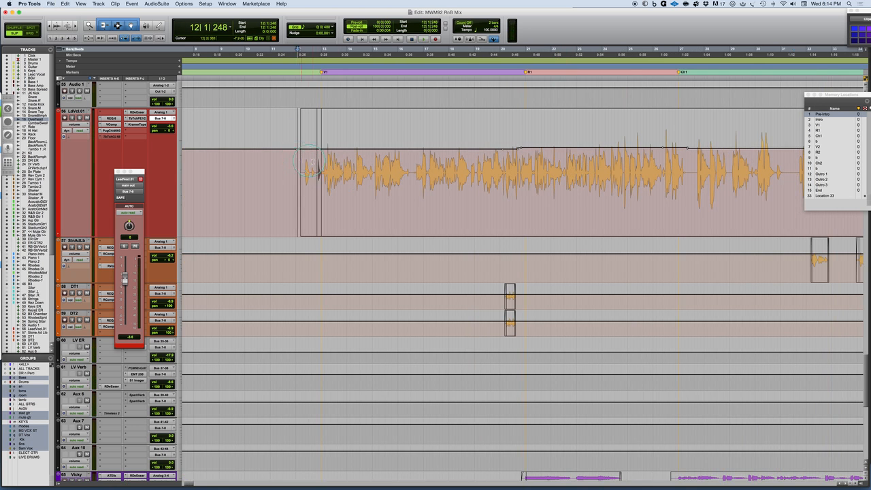
pyautogui.press('super+bracketright')
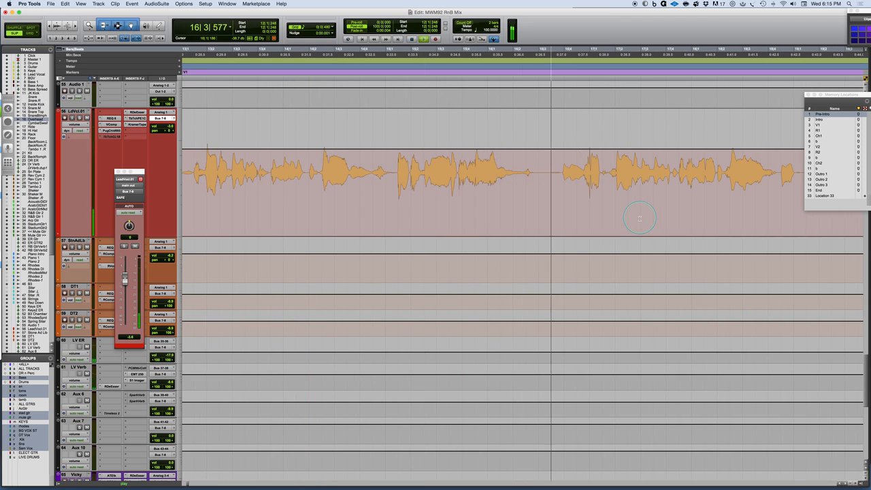
pyautogui.press('space')
# Step: Select the quiet lead vocal word from 16|3|877 to 16|4|749 and raise its volume automation to -2.8 dB
pyautogui.moveTo(465, 164); pyautogui.dragTo(486, 164)
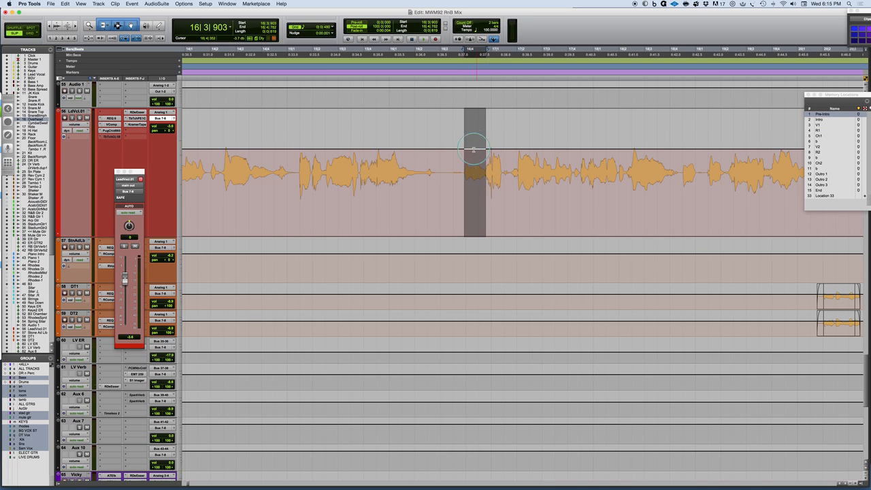
pyautogui.click(474, 143)
pyautogui.click(462, 166)
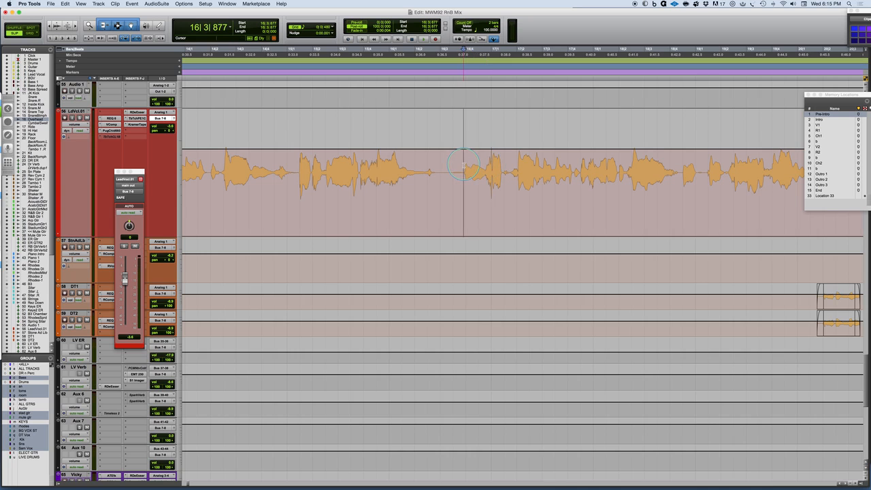
pyautogui.moveTo(464, 164); pyautogui.dragTo(486, 164)
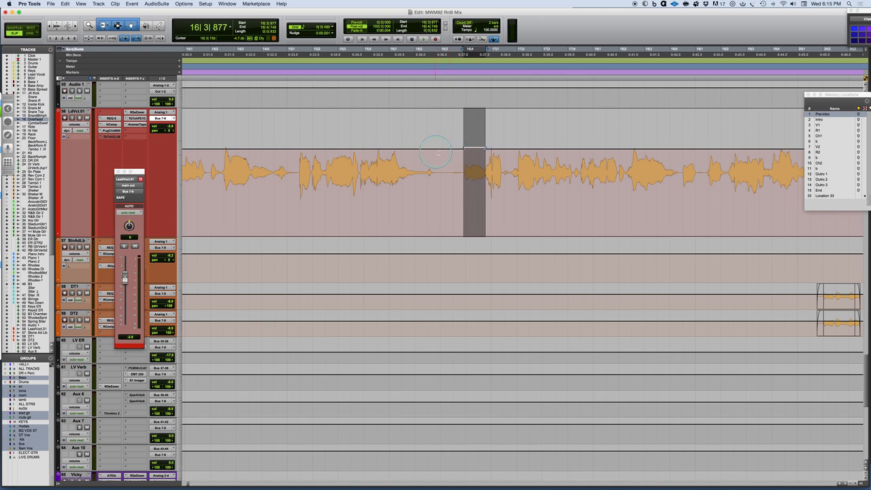
pyautogui.click(422, 149)
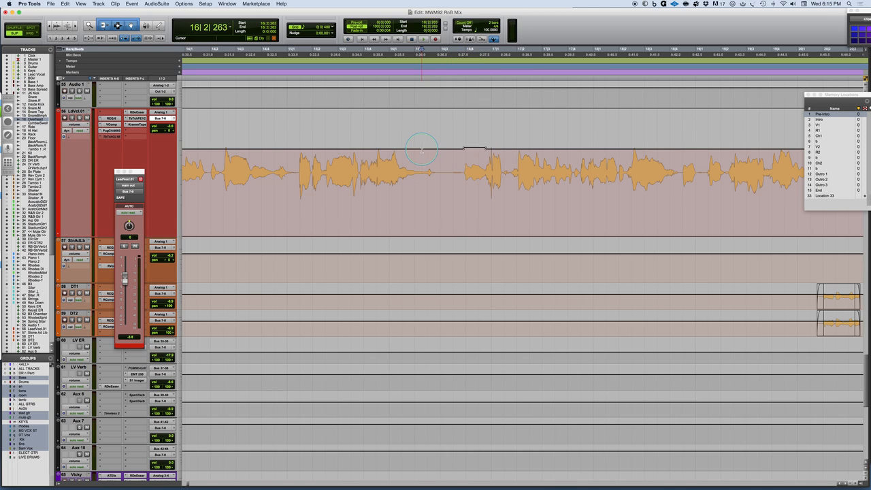
# Step: Play on from 16|2|263, raise the volume automation of the short word starting at 18|4|392, and play it back
pyautogui.press('space')
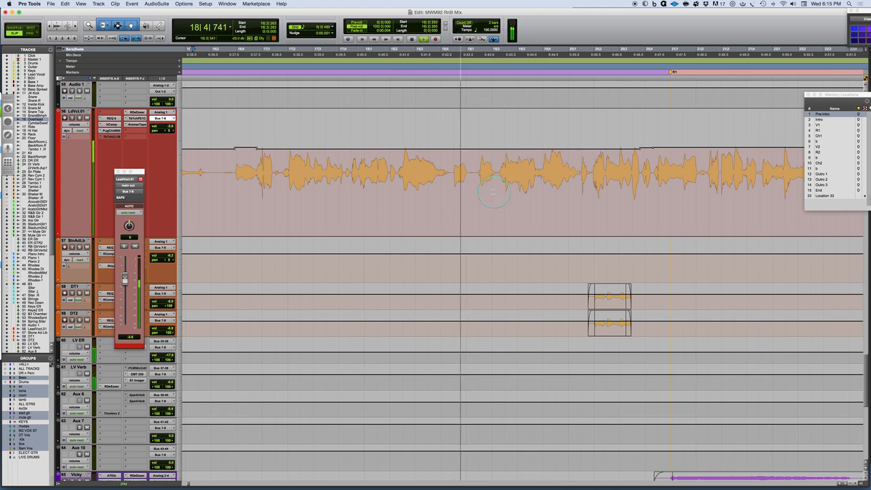
pyautogui.moveTo(451, 164); pyautogui.dragTo(472, 169)
pyautogui.press('space')
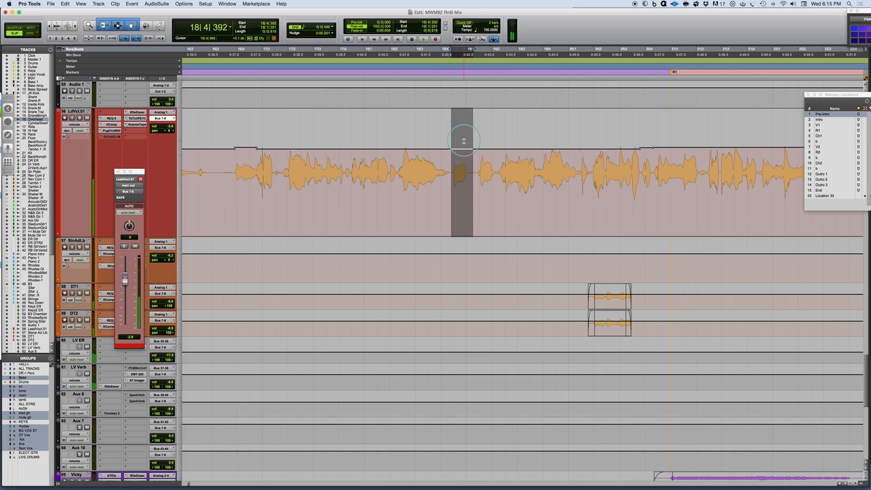
pyautogui.moveTo(462, 136); pyautogui.dragTo(463, 135)
pyautogui.press('space')
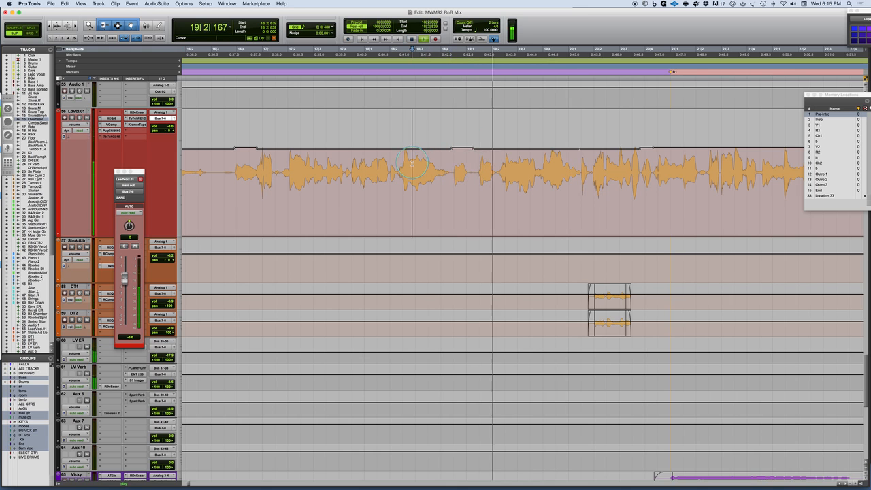
# Step: Nudge up the volume of the short lead vocal word early in bar 19 and play from 18|3|686 into the R1 section
pyautogui.press('space')
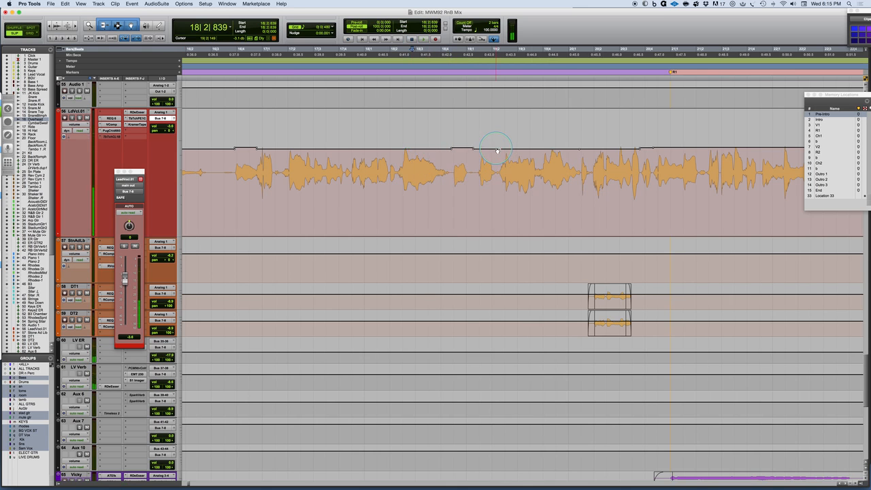
pyautogui.moveTo(484, 139); pyautogui.dragTo(485, 135)
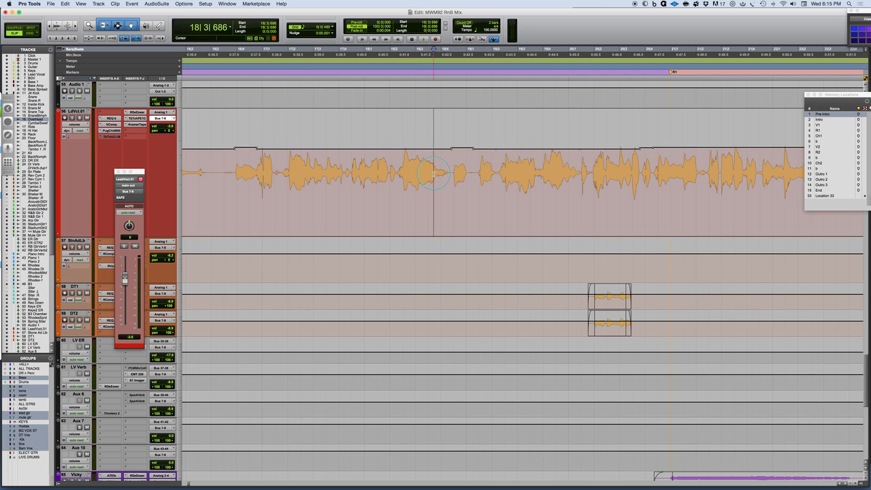
pyautogui.press('space')
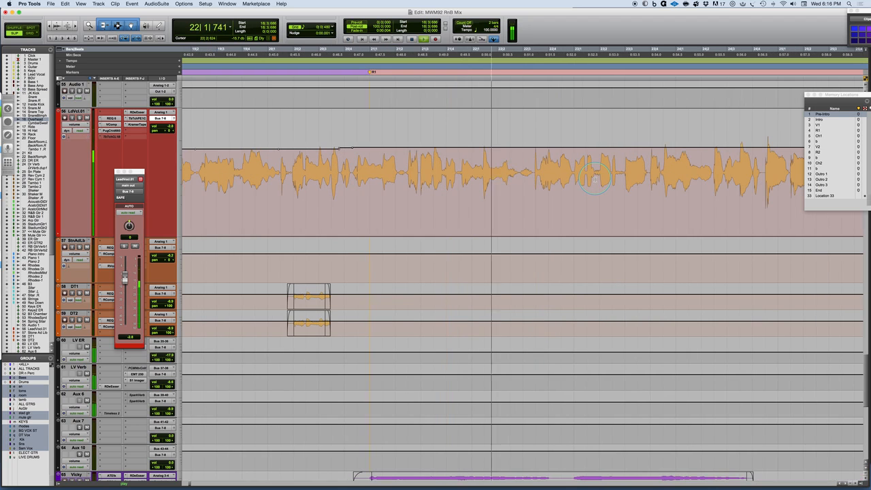
# Step: Replay the lead vocal around bar 21 of the R1 section, from 21|4|444 and from 21|1|751, to find where the phrase gets quiet
pyautogui.click(458, 170)
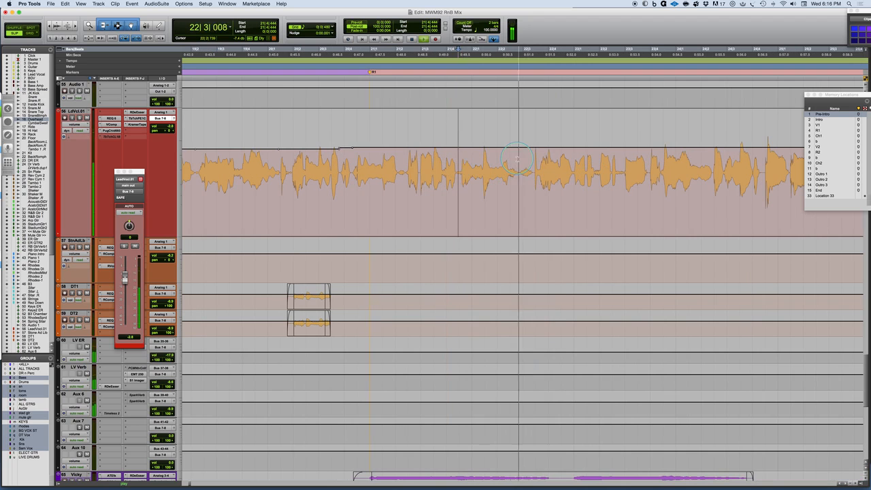
pyautogui.press('space')
pyautogui.press('space')
pyautogui.press('space')
pyautogui.click(390, 145)
pyautogui.press('space')
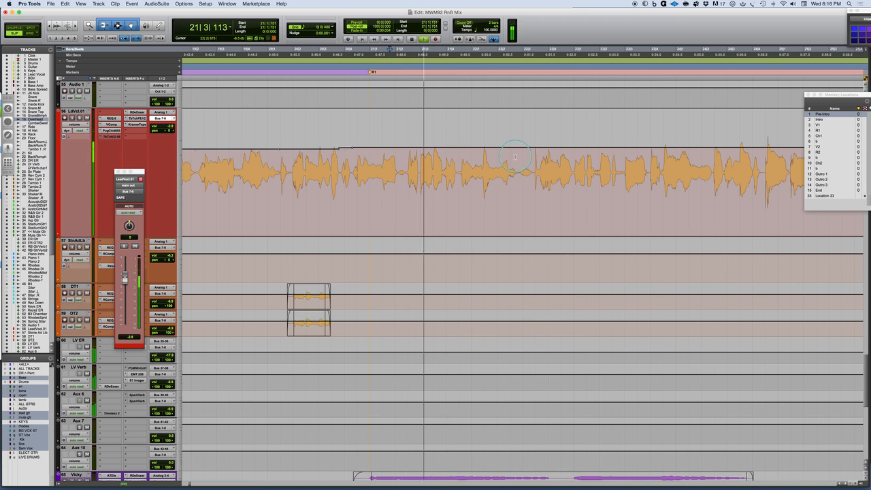
pyautogui.click(444, 166)
pyautogui.press('space')
# Step: Select the lead vocal phrase starting at 21|3|828 through about bar 22 beat 3, raise its volume automation, and play back from 20|4|738
pyautogui.moveTo(443, 167); pyautogui.dragTo(520, 162)
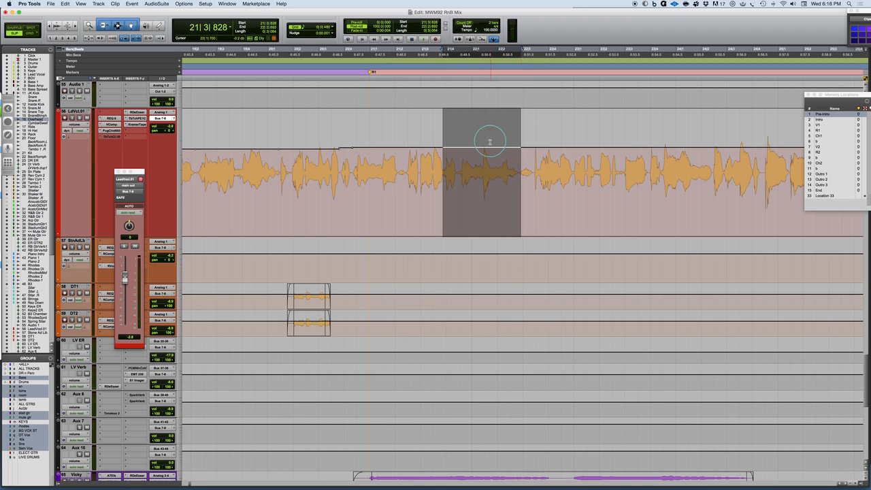
pyautogui.moveTo(489, 135); pyautogui.dragTo(490, 128)
pyautogui.click(364, 172)
pyautogui.press('space')
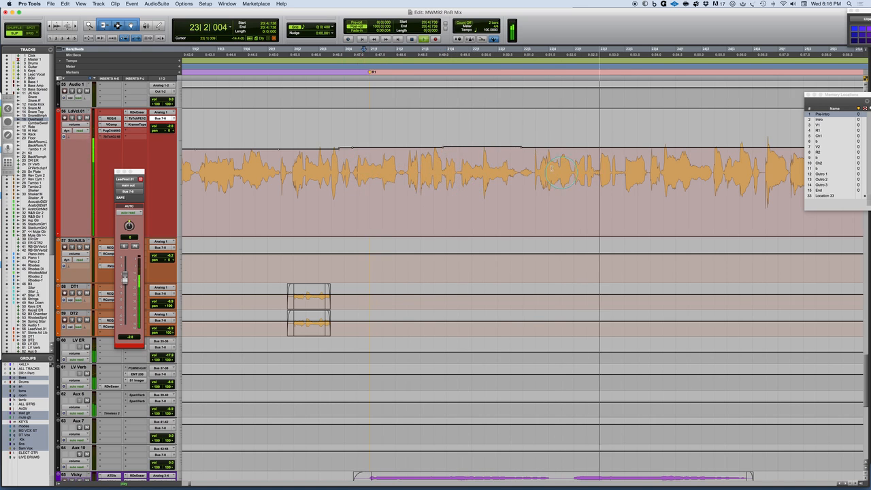
pyautogui.press('space')
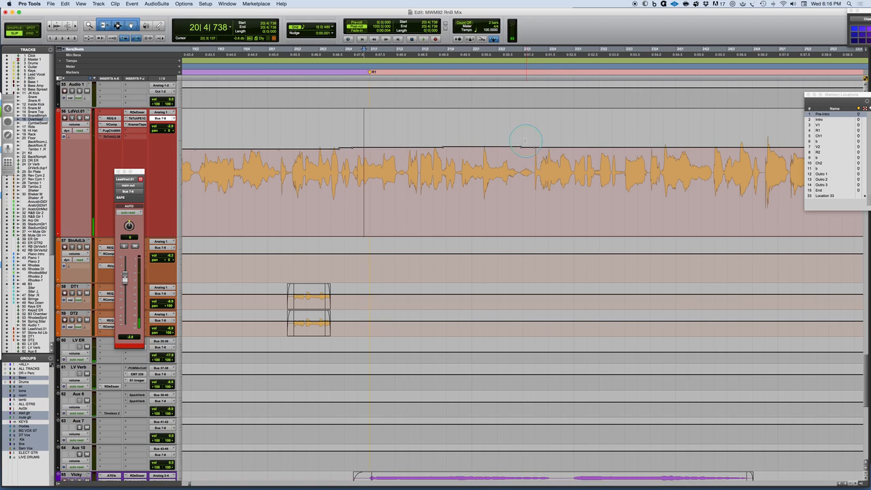
# Step: Fine-tune the lead vocal volume right after the raised bar 22 phrase and play the rest of R1 from bar 22 beat 2
pyautogui.moveTo(526, 137); pyautogui.dragTo(526, 139)
pyautogui.click(499, 166)
pyautogui.press('space')
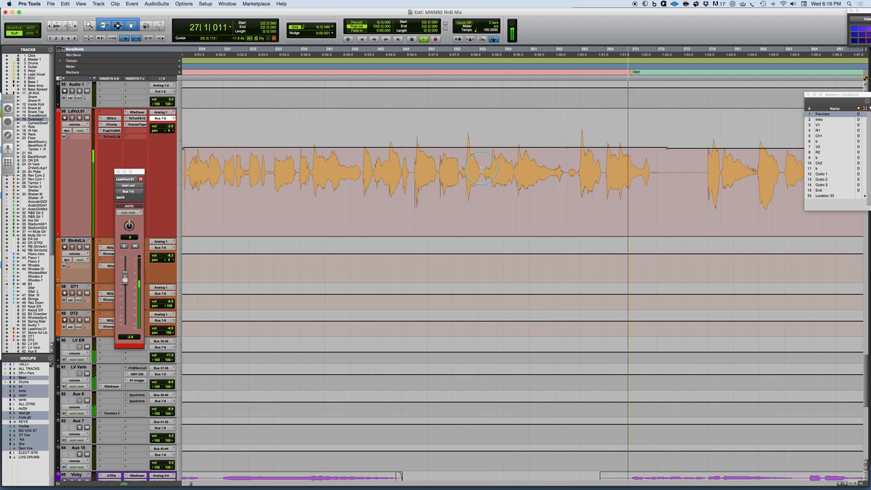
pyautogui.click(481, 168)
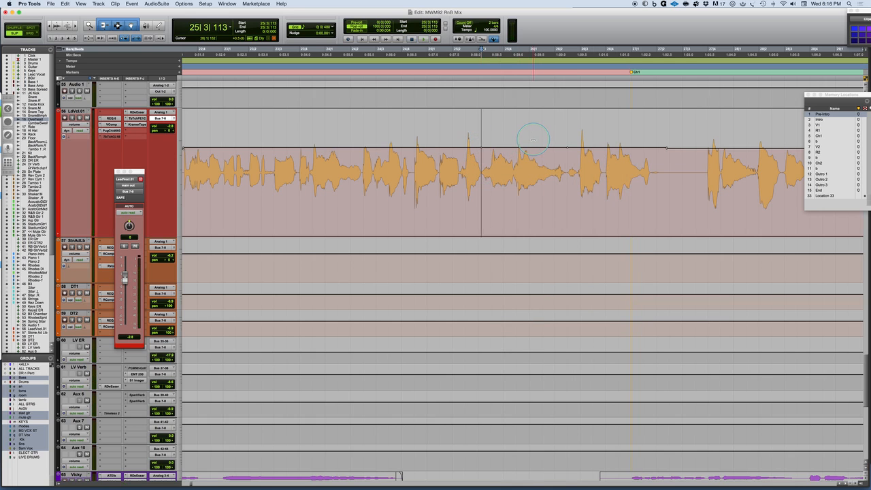
# Step: Raise the lead vocal phrase starting at 25|3|113 to -2.4 dB, also raise the last R1 phrase before Ch1, and play them back
pyautogui.moveTo(533, 137); pyautogui.dragTo(532, 134)
pyautogui.moveTo(595, 138); pyautogui.dragTo(597, 130)
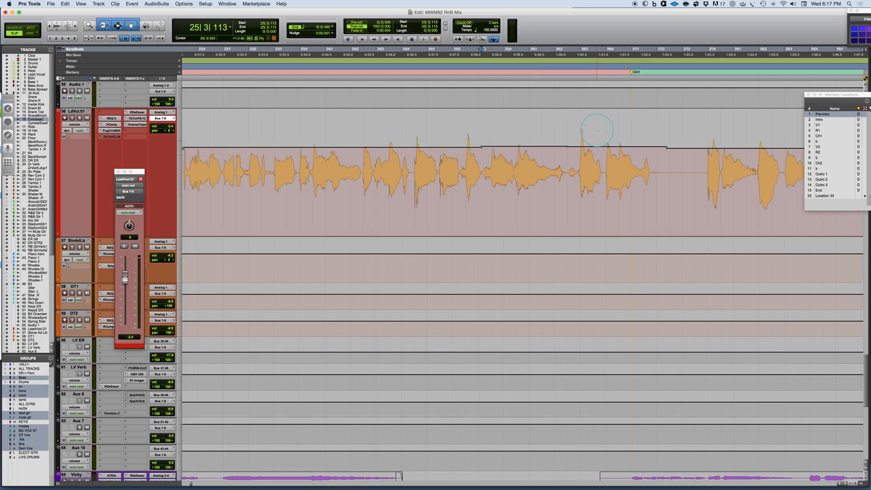
pyautogui.click(446, 169)
pyautogui.press('space')
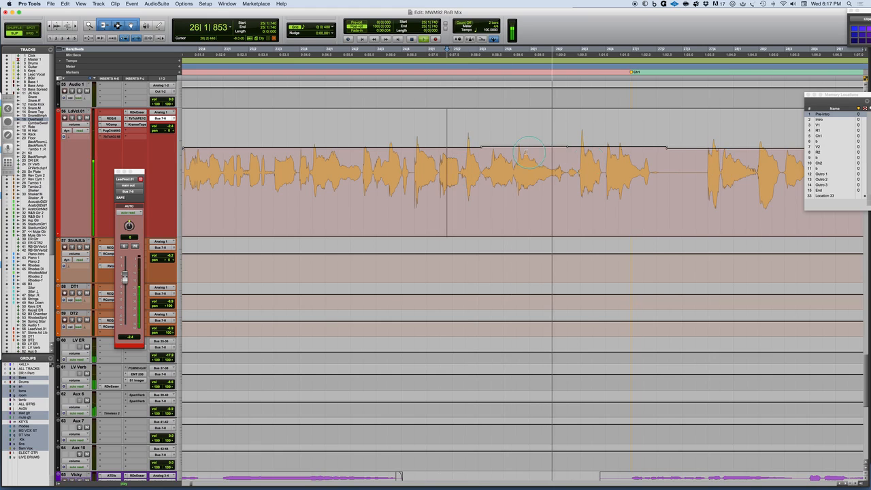
# Step: Lower the volume automation of the lead vocal phrase from bar 25 beat 3 slightly and replay from 25|1|740
pyautogui.moveTo(520, 137); pyautogui.dragTo(520, 144)
pyautogui.press('space')
pyautogui.press('space')
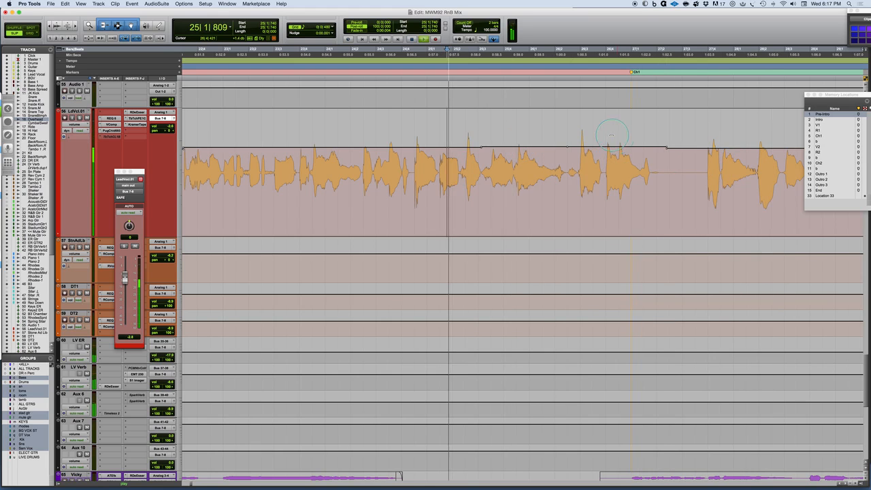
pyautogui.press('space')
# Step: Raise the last R1 lead vocal phrase, around bar 26 beat 3, a little further and play from 25|1|394 into Ch1
pyautogui.moveTo(603, 133); pyautogui.dragTo(603, 123)
pyautogui.click(437, 169)
pyautogui.press('space')
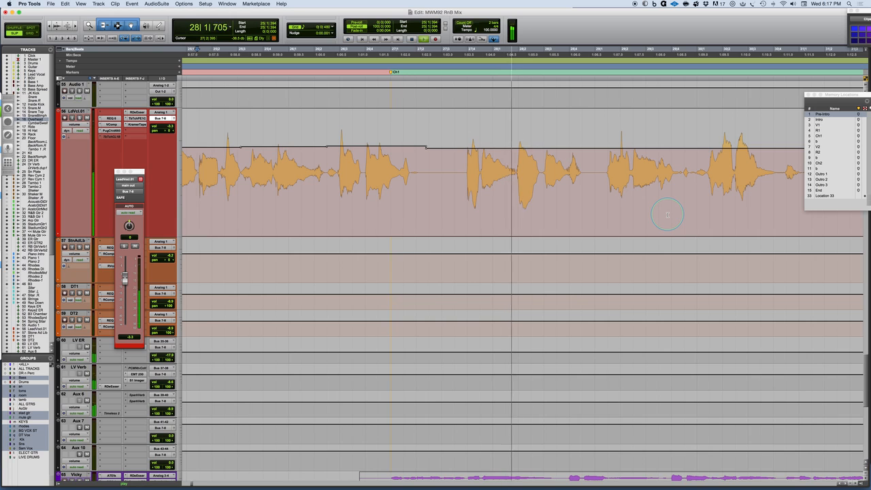
pyautogui.press('space')
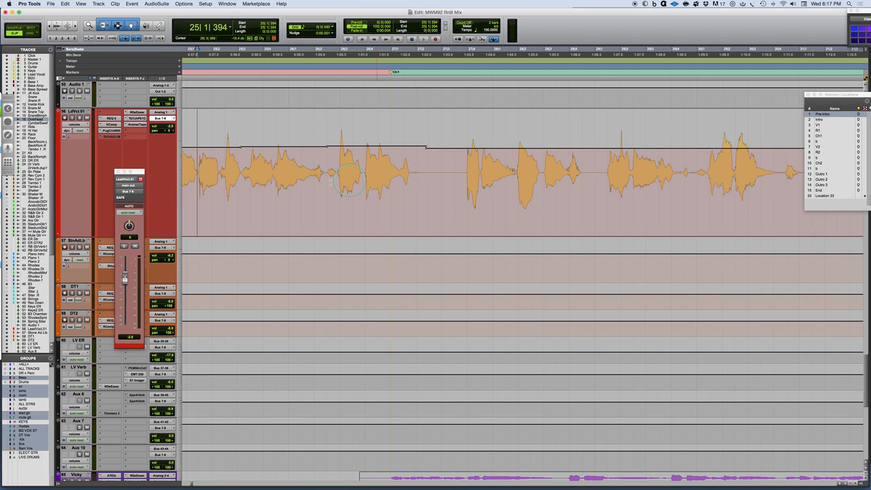
# Step: Play the lead vocal from 27|1|638 into Ch1 and raise the volume of its second phrase, starting at 28|1|882, slightly
pyautogui.click(407, 176)
pyautogui.press('space')
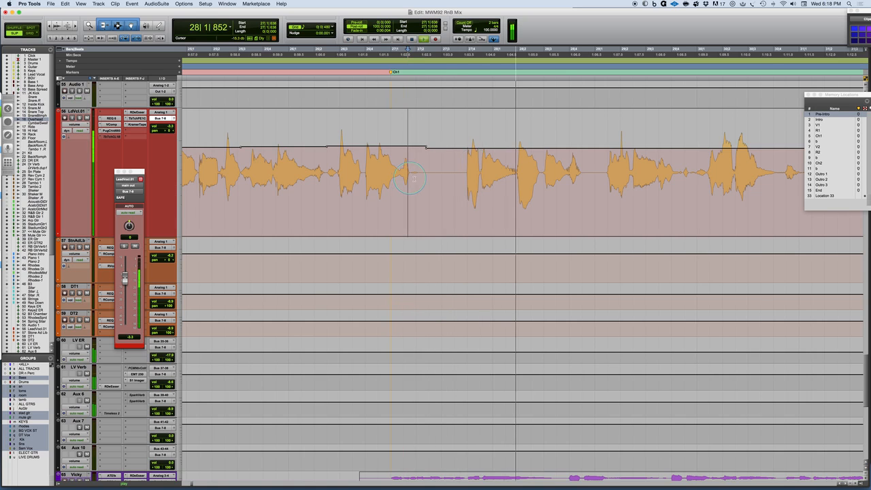
pyautogui.click(517, 157)
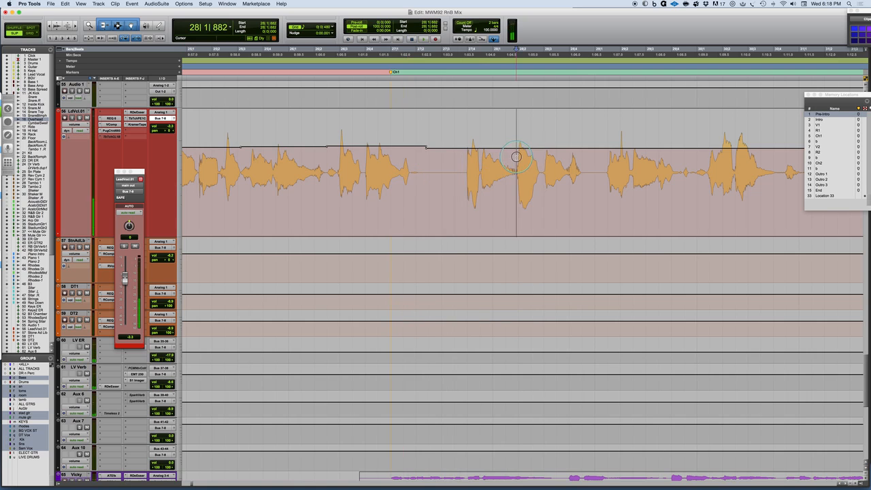
pyautogui.moveTo(541, 154); pyautogui.dragTo(556, 137)
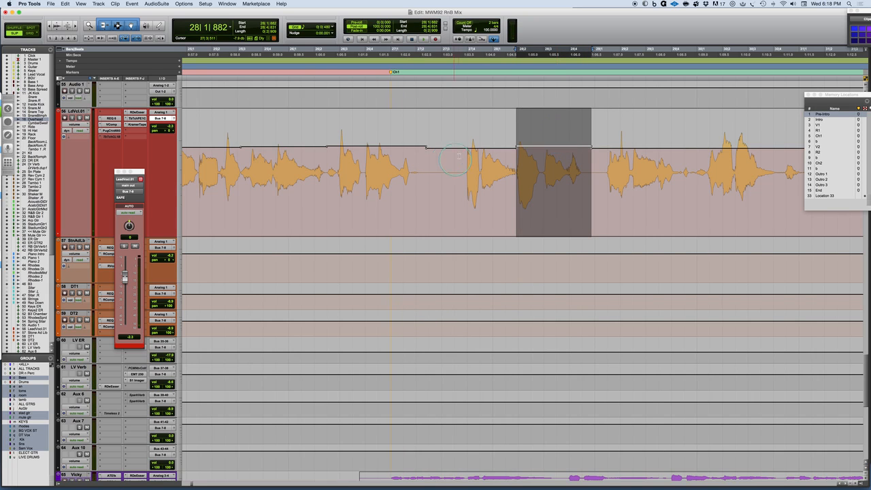
# Step: Lower the lead vocal's opening Ch1 phrase, before bar 28 beat 2, to -4.8 dB and play from 27|2|472
pyautogui.moveTo(478, 136); pyautogui.dragTo(476, 138)
pyautogui.click(429, 192)
pyautogui.press('space')
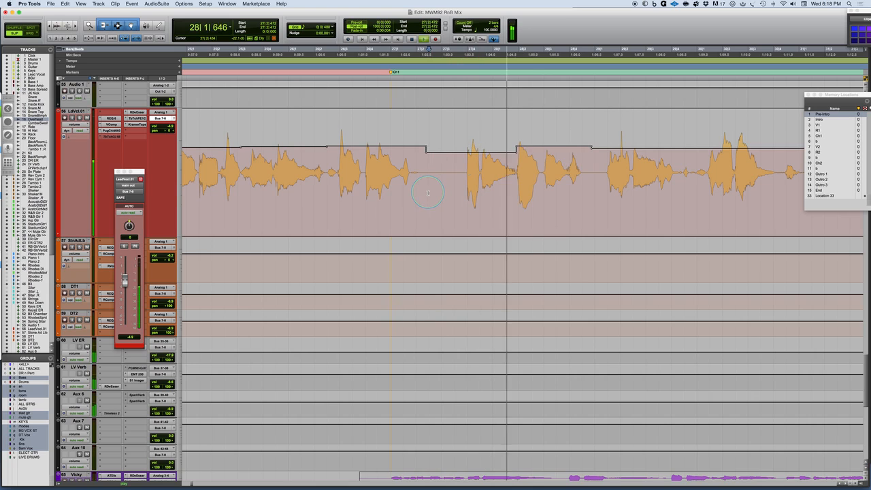
# Step: Lower the opening Ch1 lead vocal phrase a little more, raise the second phrase slightly further, and play from 27|1|574
pyautogui.press('space')
pyautogui.moveTo(481, 138); pyautogui.dragTo(481, 140)
pyautogui.moveTo(548, 137); pyautogui.dragTo(532, 134)
pyautogui.click(407, 175)
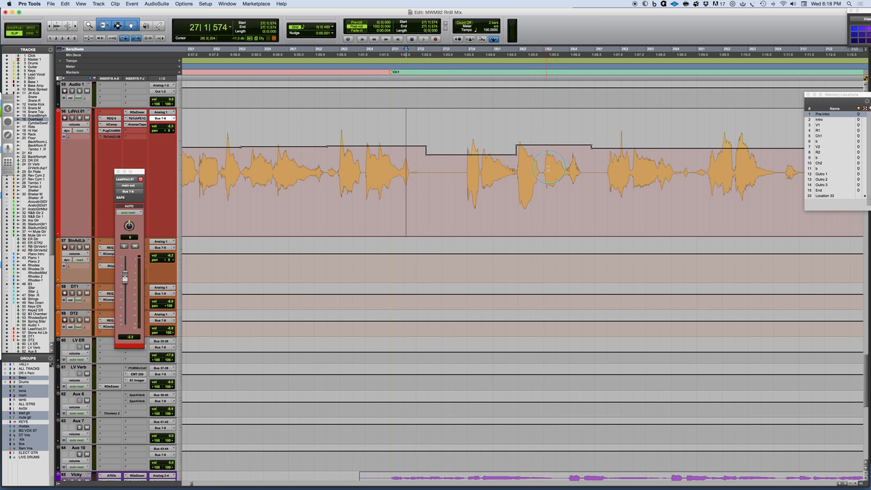
pyautogui.press('space')
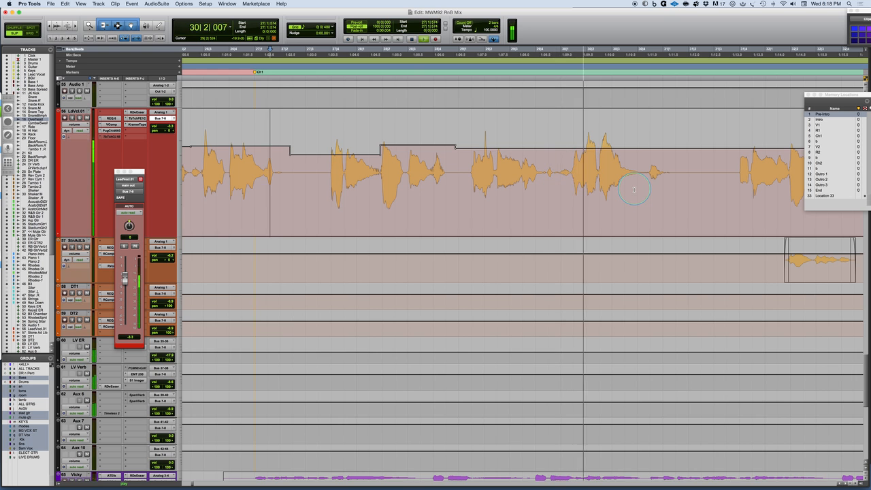
# Step: Raise the lead vocal phrase in bar 29 slightly, up to the start of the bar 30 phrase, and play from 28|4|934
pyautogui.press('space')
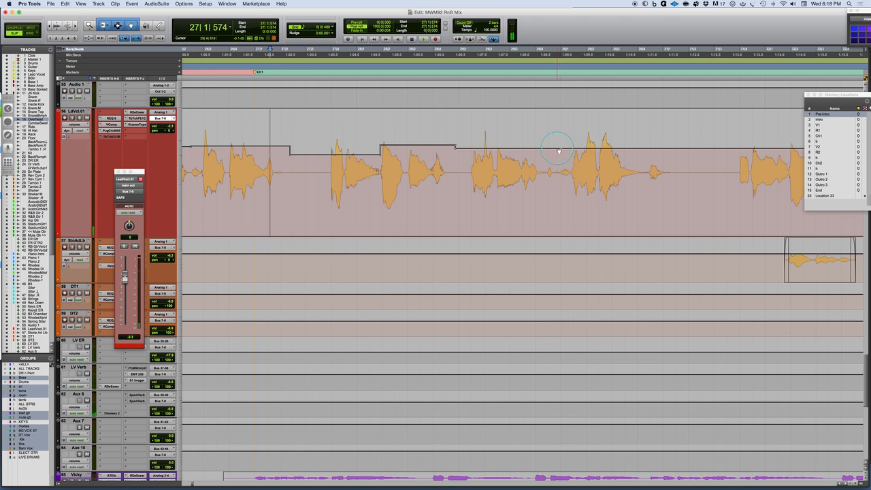
pyautogui.moveTo(511, 139); pyautogui.dragTo(509, 136)
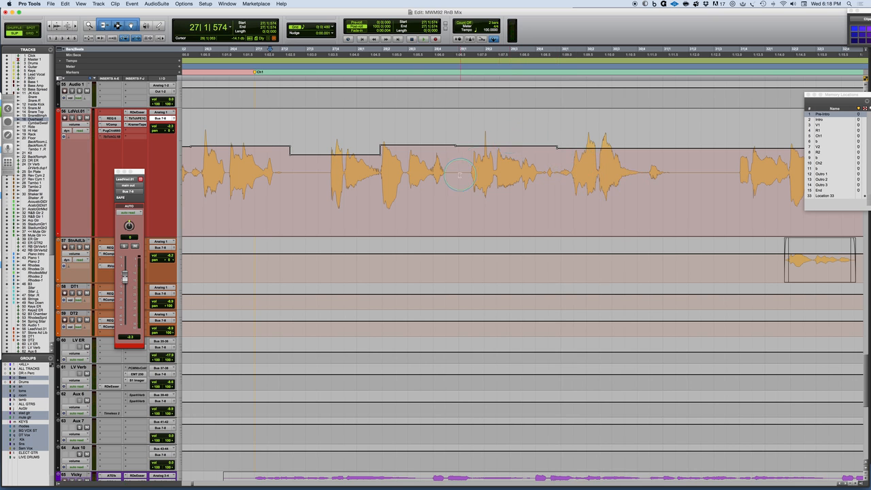
pyautogui.press('space')
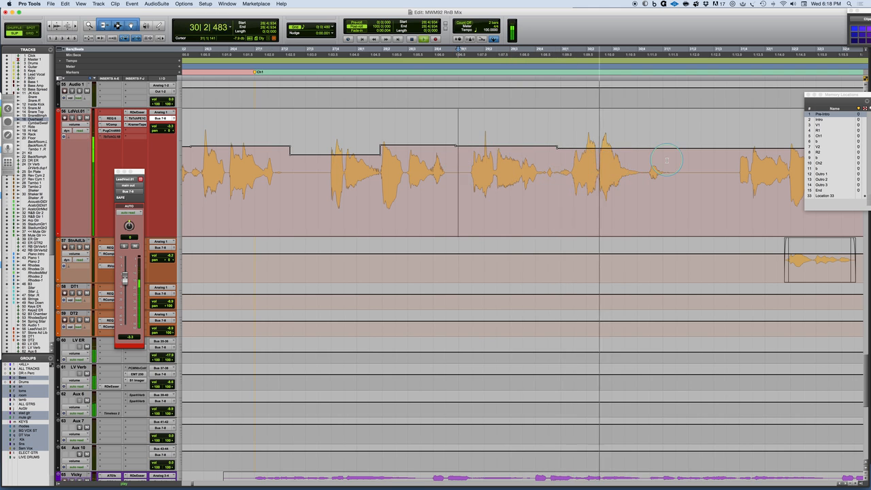
# Step: Raise the lead vocal phrase starting around bar 32 beat 2 slightly and play it from 31|3|192
pyautogui.hscroll(2, 674, 165)
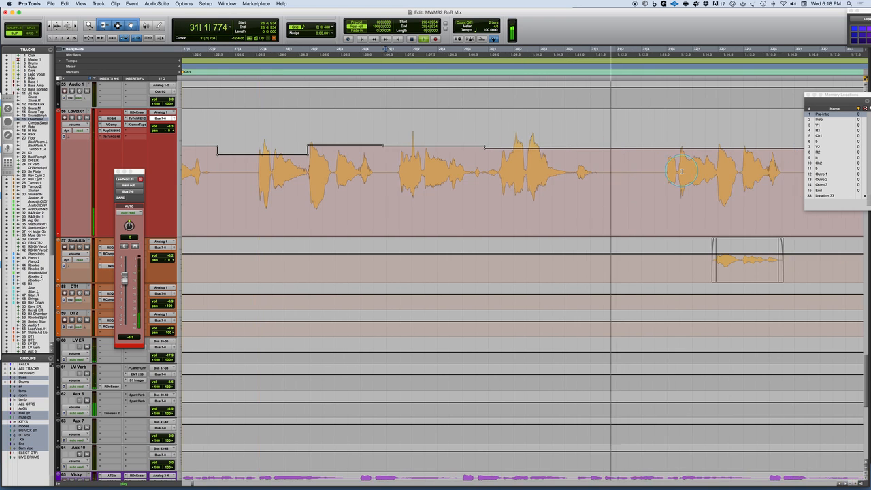
pyautogui.hscroll(7, 682, 171)
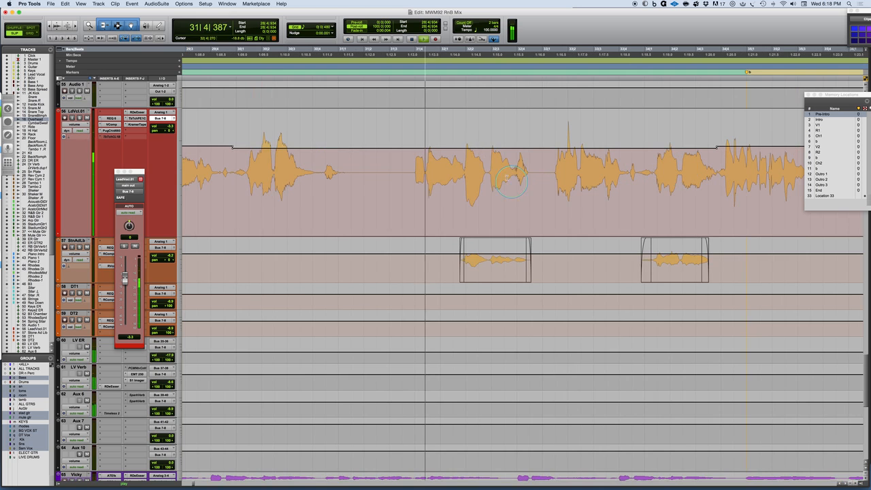
pyautogui.click(469, 151)
pyautogui.moveTo(469, 152); pyautogui.dragTo(511, 138)
pyautogui.press('space')
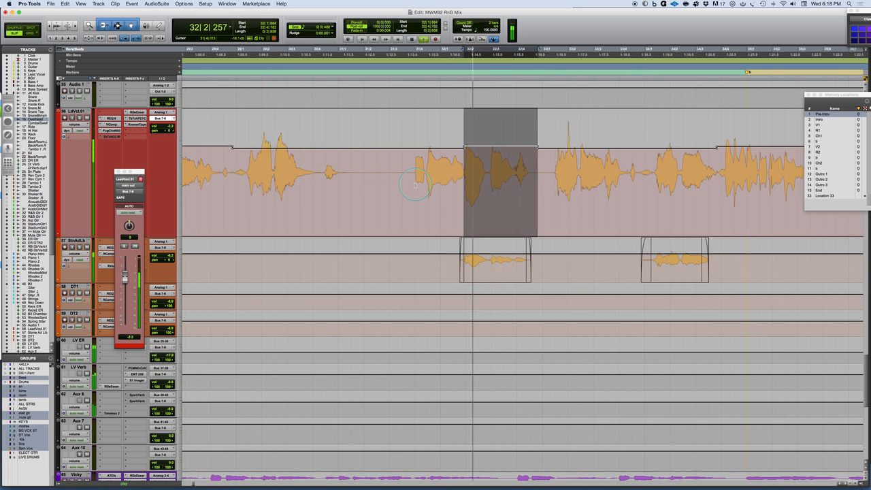
pyautogui.click(393, 175)
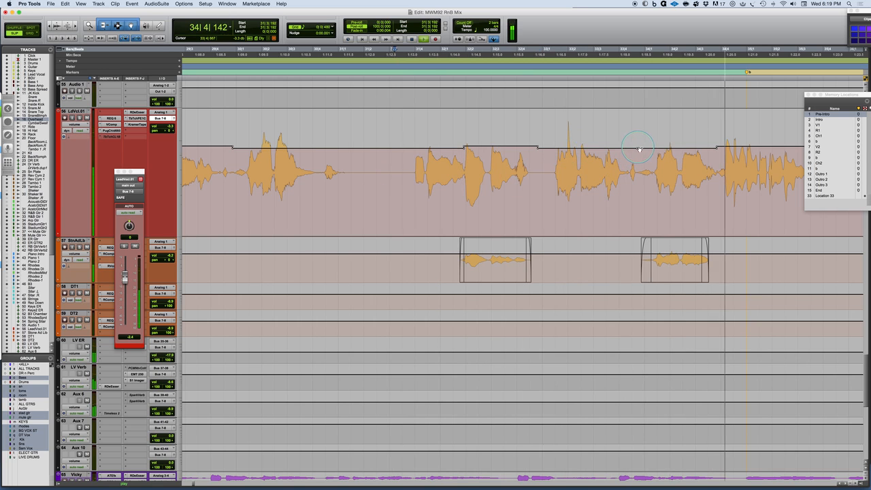
# Step: Raise the lead vocal phrase in bar 33 slightly and play from 31|3|218 through the end of Ch1 into the b section
pyautogui.press('space')
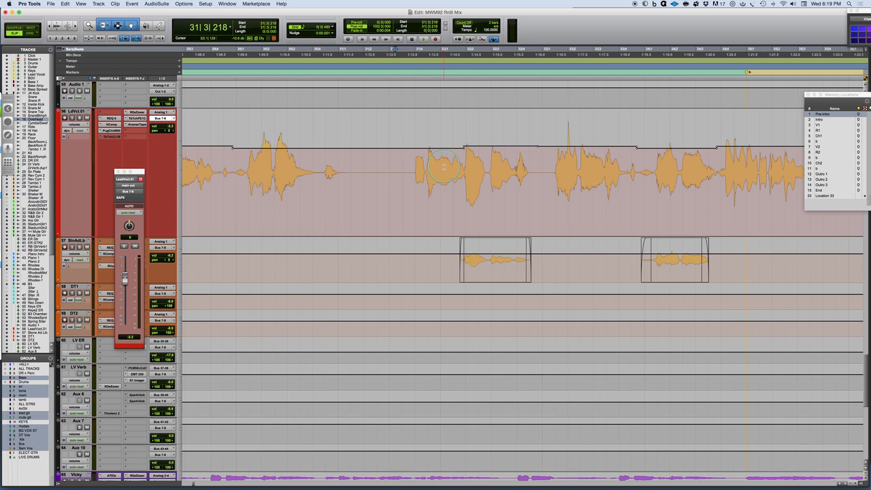
pyautogui.press('space')
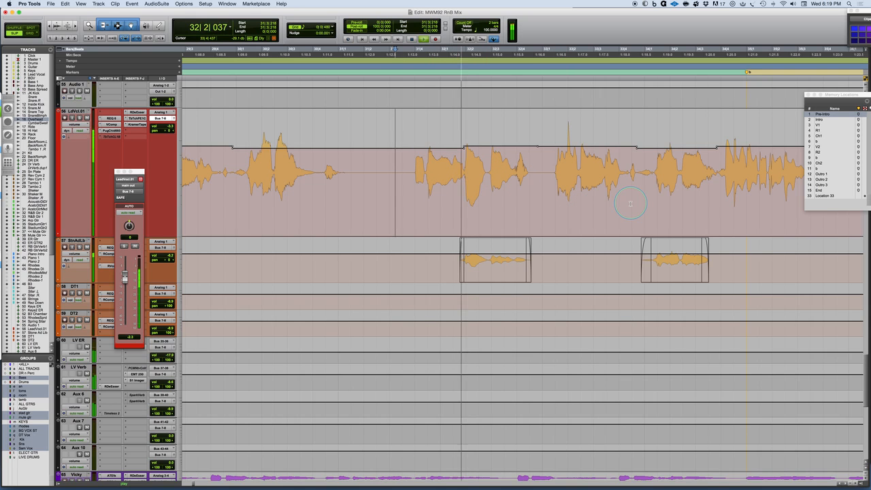
pyautogui.hscroll(5, 633, 202)
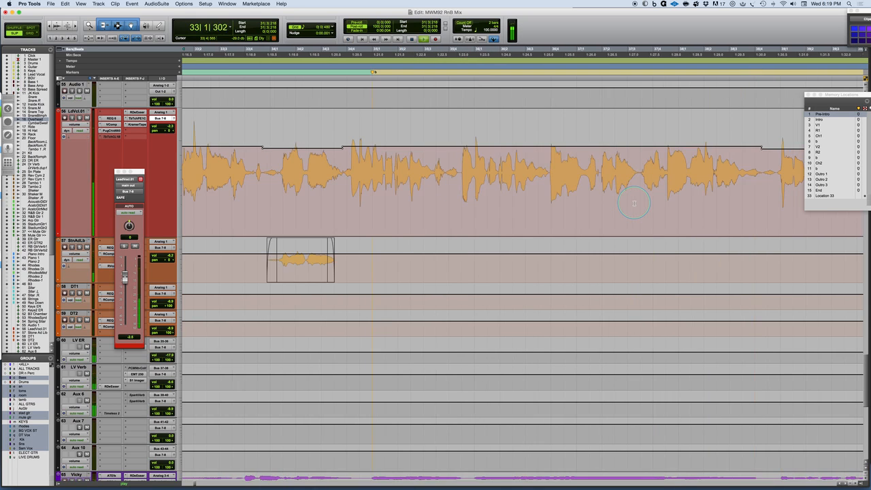
pyautogui.hscroll(-3, 632, 203)
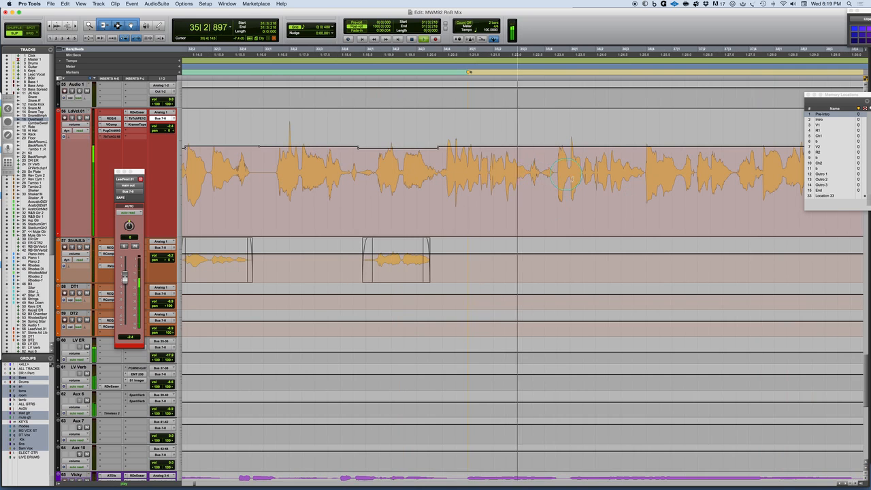
pyautogui.hscroll(6, 544, 170)
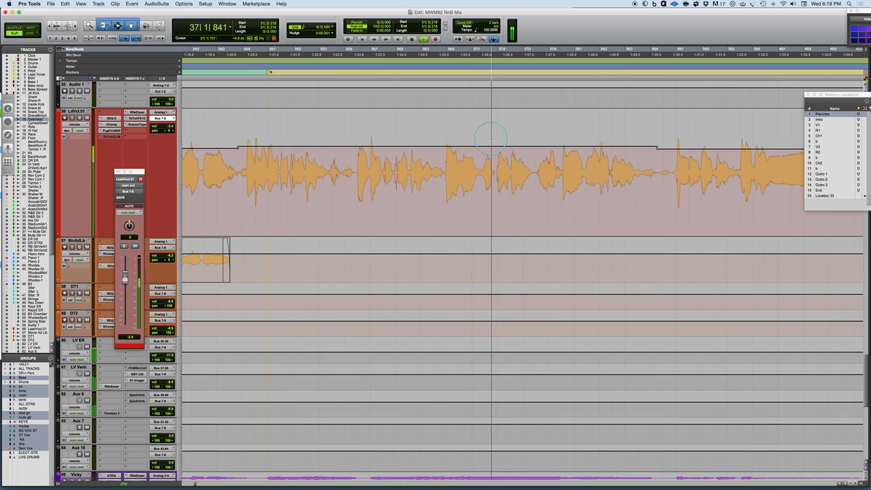
# Step: Raise the raised lead vocal stretch at the start of the b section after Ch1 to -2.2 dB and play from 34|3|194 into V2
pyautogui.press('space')
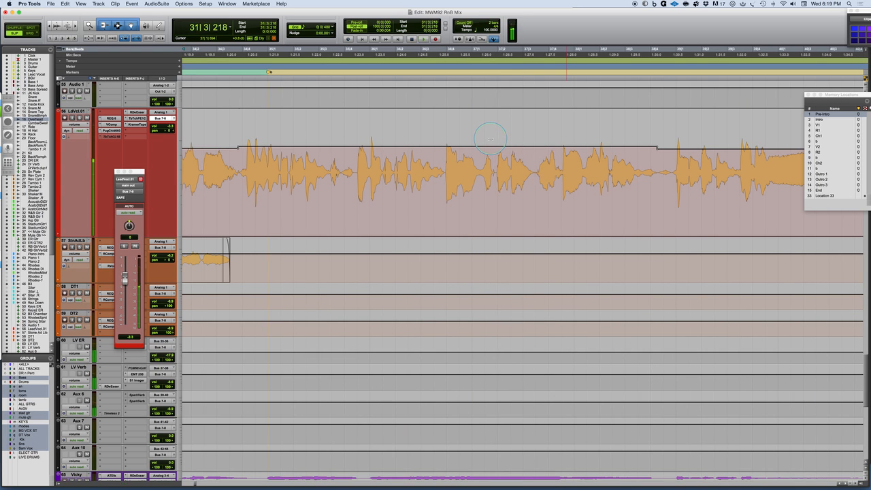
pyautogui.moveTo(490, 138); pyautogui.dragTo(490, 129)
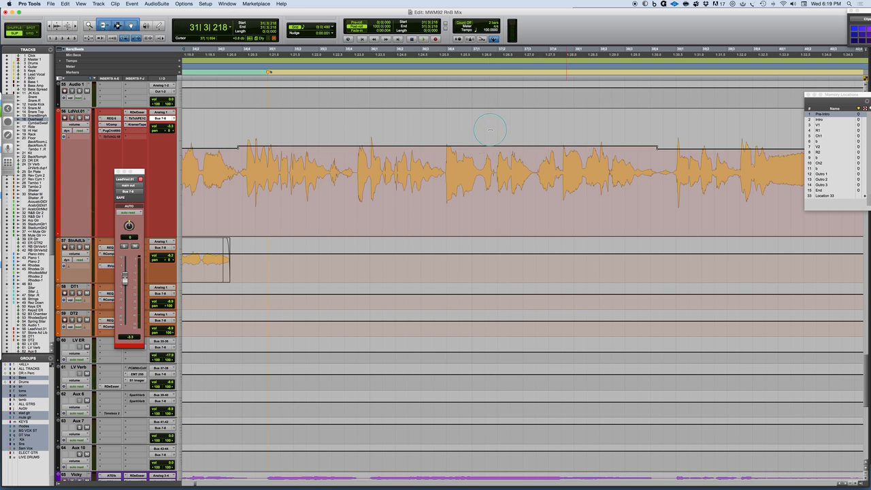
pyautogui.press('space')
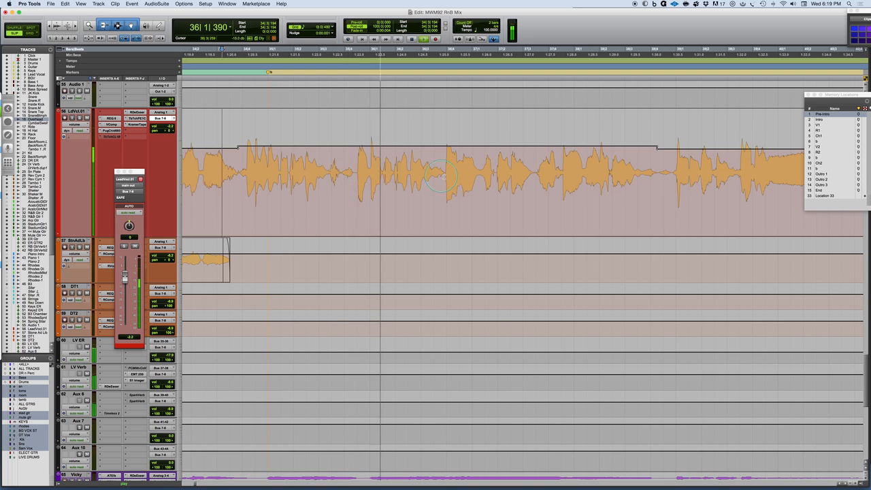
pyautogui.press('r')
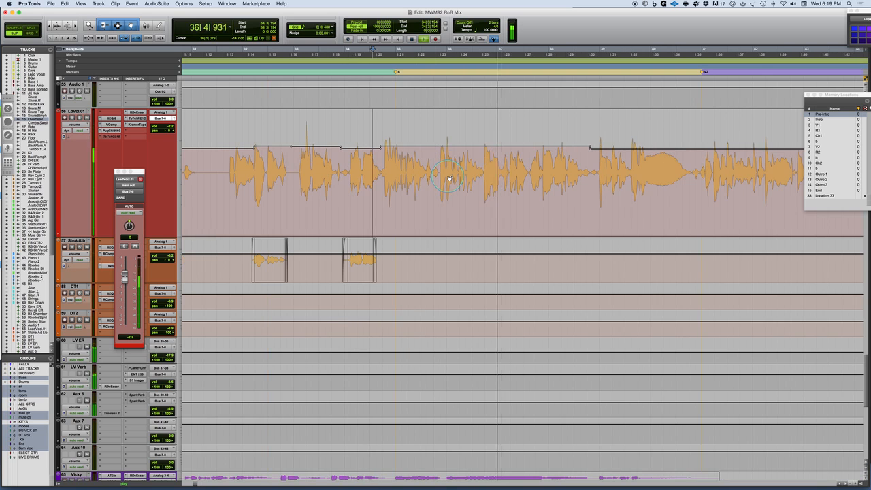
pyautogui.press('r')
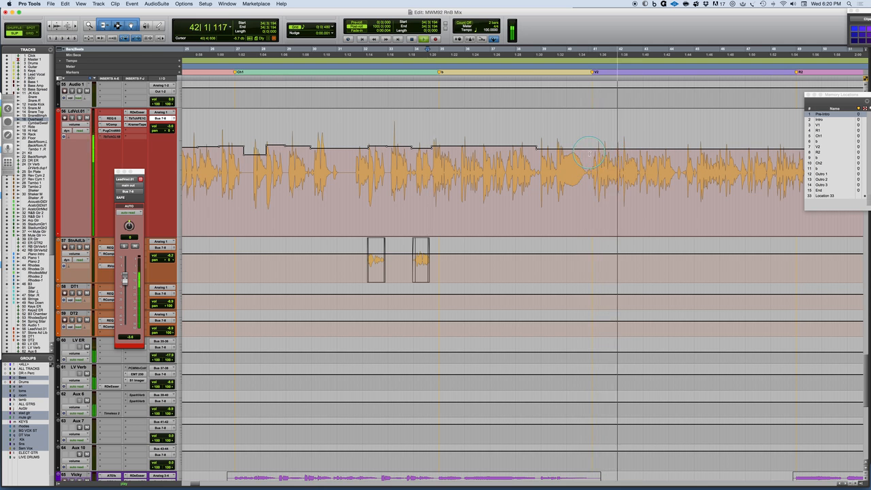
pyautogui.press('space')
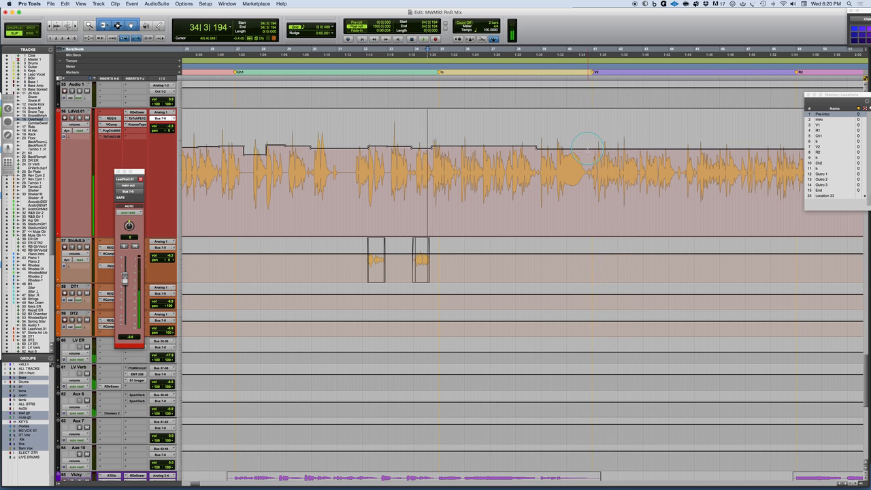
# Step: Raise the lead vocal volume slightly from the start of V2 to the clip boundary in the b section before Ch2, and play from 39|4|503
pyautogui.hscroll(10, 605, 177)
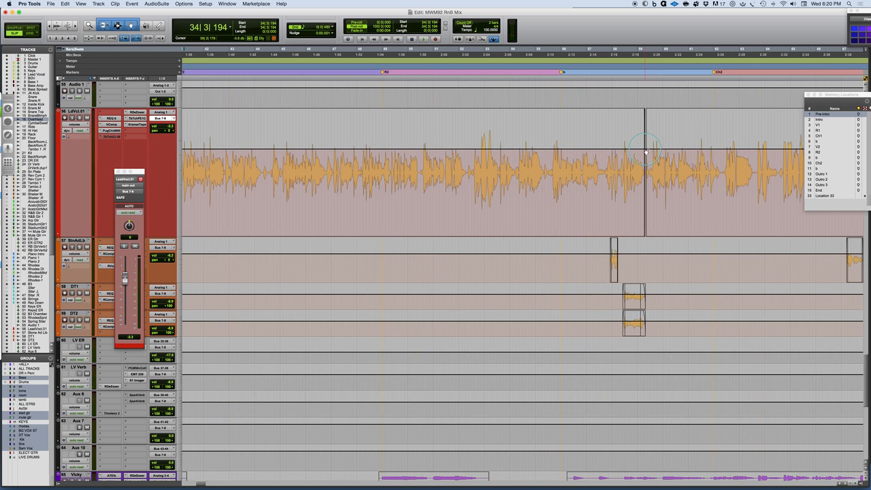
pyautogui.hscroll(-3, 428, 144)
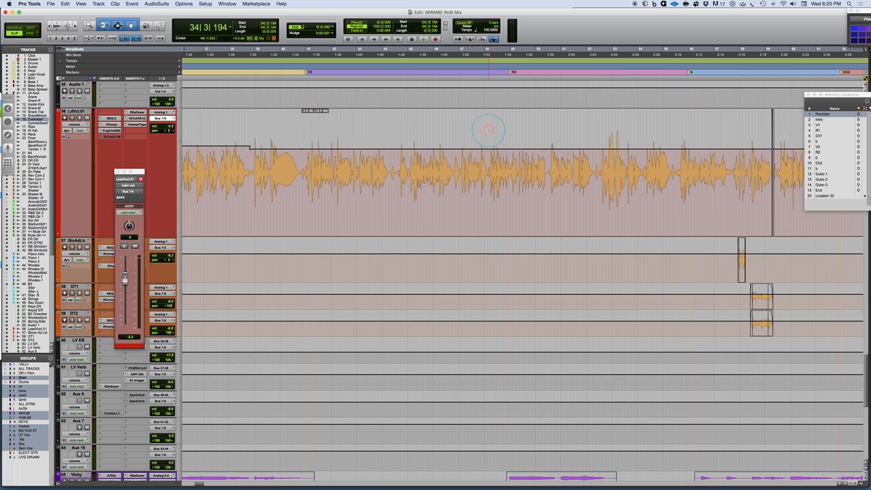
pyautogui.hscroll(-3, 488, 127)
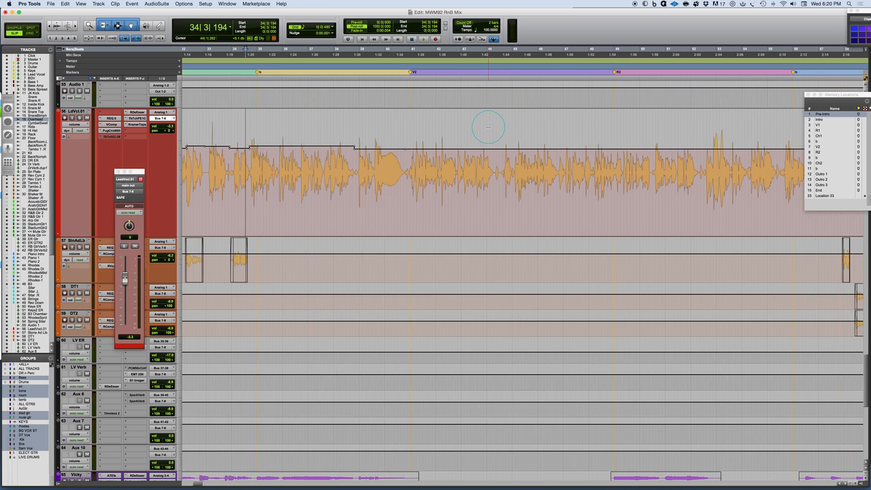
pyautogui.hscroll(6, 491, 128)
pyautogui.hscroll(-4, 495, 132)
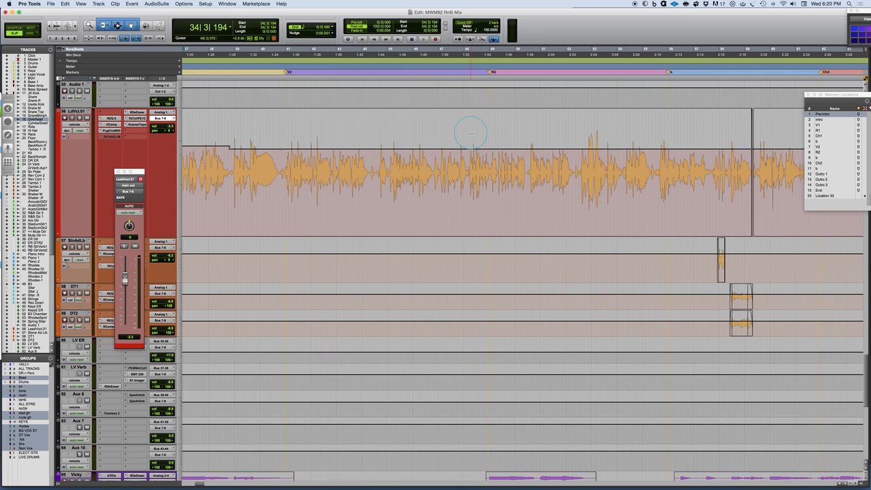
pyautogui.moveTo(471, 135); pyautogui.dragTo(471, 134)
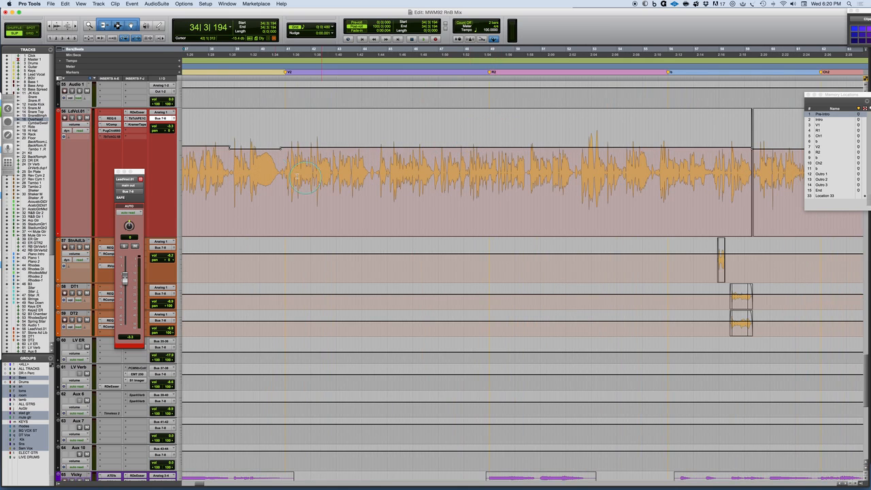
pyautogui.press('space')
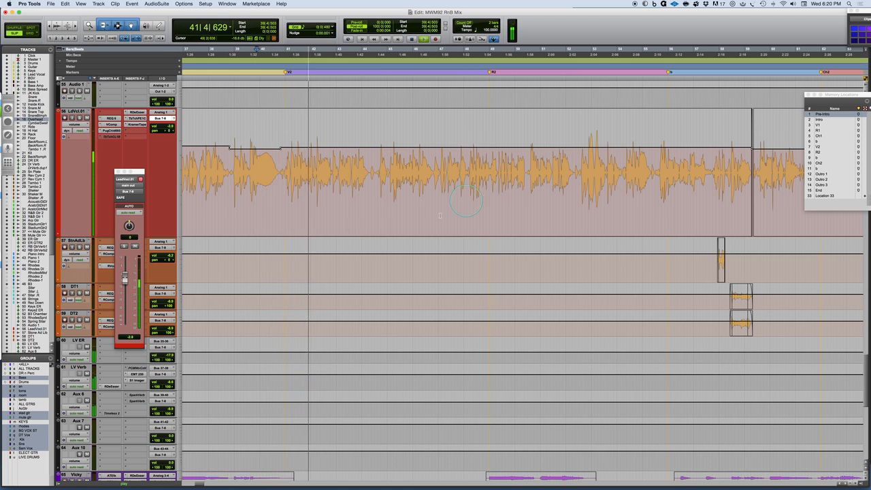
# Step: Stop playback and review the lead vocal's volume automation from V2 back through Ch1 and R1 to V1
pyautogui.press('space')
pyautogui.scroll(-5, 345, 215)
pyautogui.scroll(5, 345, 215)
pyautogui.hscroll(-10, 340, 215)
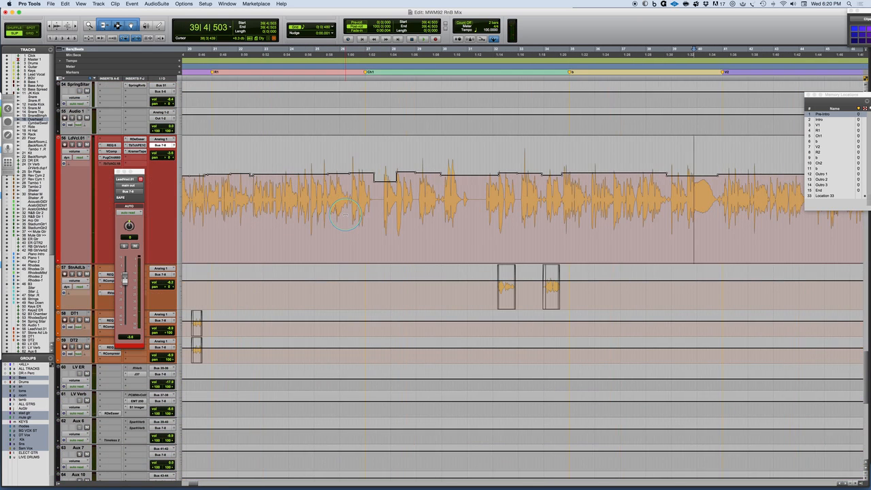
pyautogui.hscroll(-4, 338, 215)
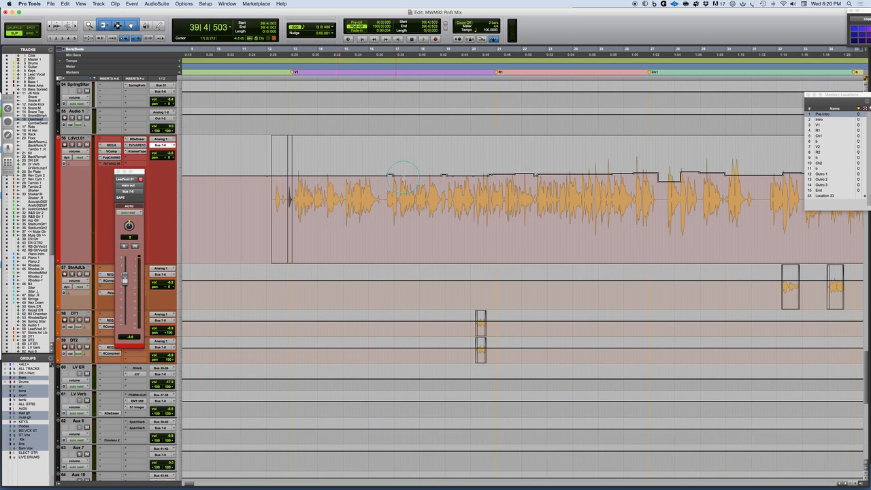
pyautogui.hscroll(5, 361, 182)
pyautogui.scroll(2, 349, 181)
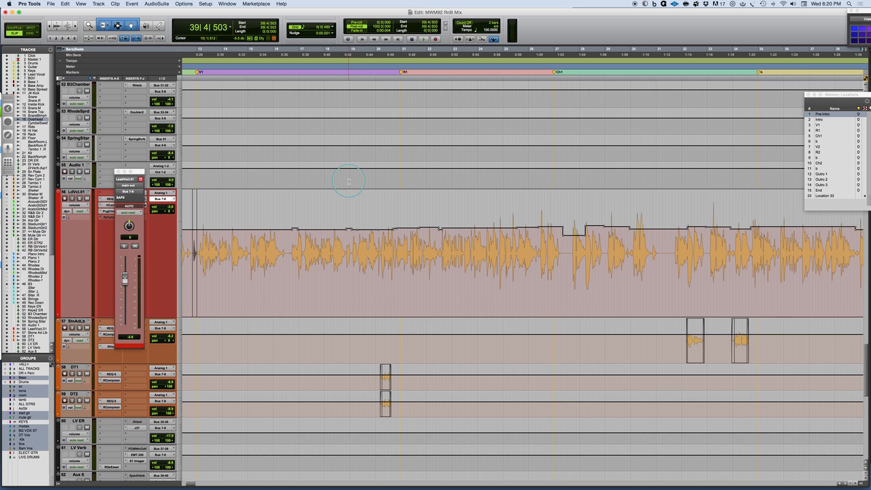
# Step: Move the lead vocal's floating fader clear of its inserts and load the mono Vocal Rider plug-in in the next empty insert slot
pyautogui.moveTo(139, 173); pyautogui.dragTo(197, 151)
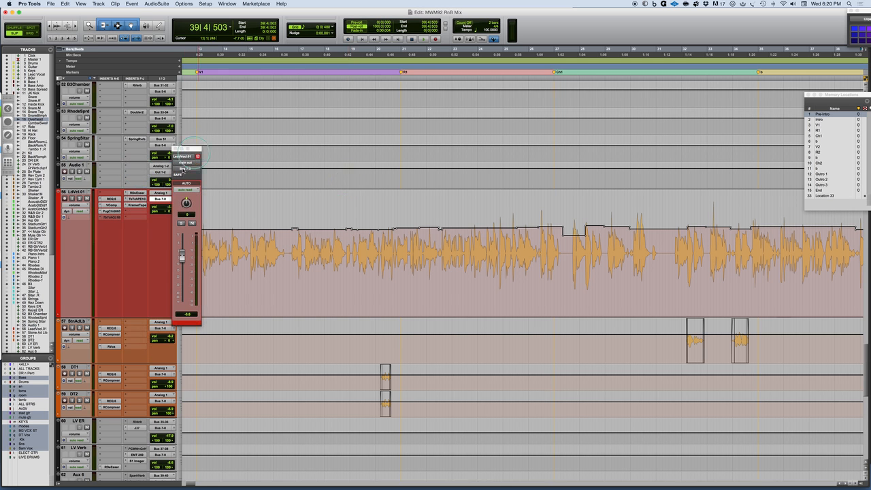
pyautogui.click(126, 213)
pyautogui.moveTo(146, 224)
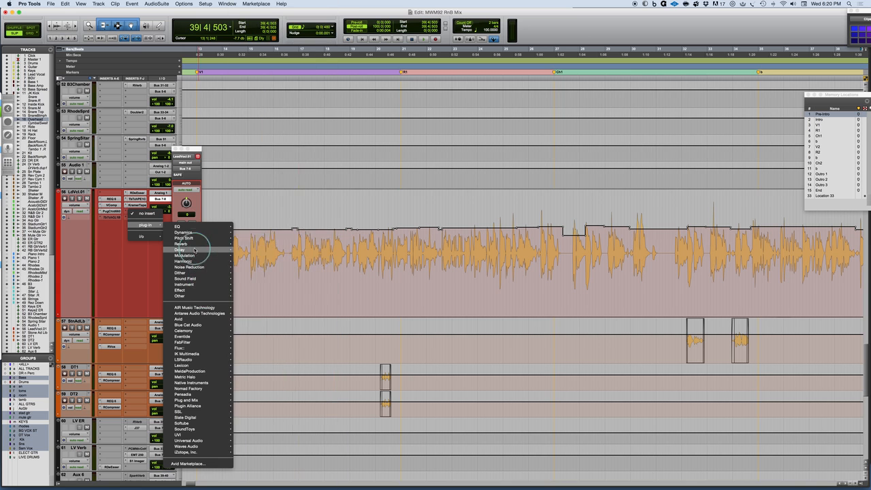
pyautogui.moveTo(183, 232)
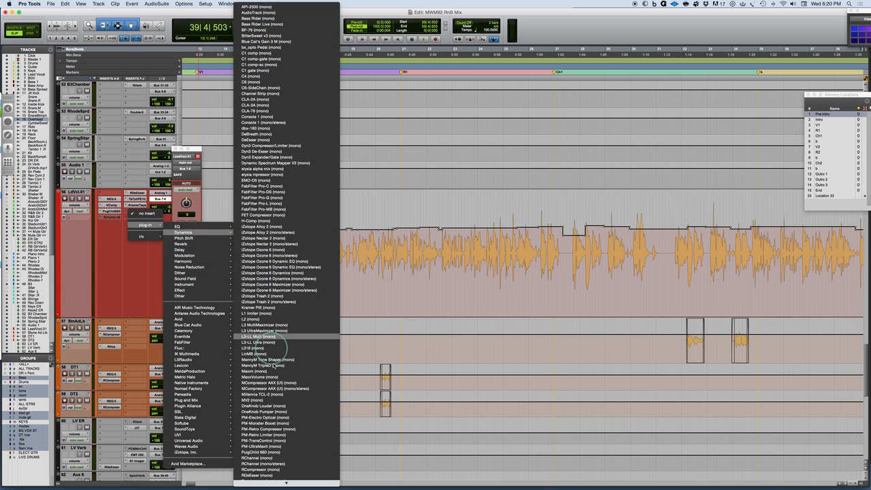
pyautogui.moveTo(271, 487)
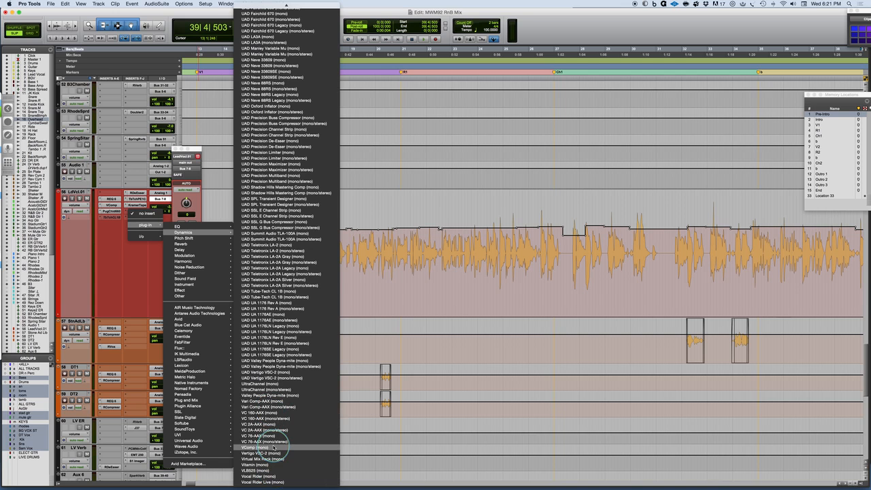
pyautogui.click(273, 477)
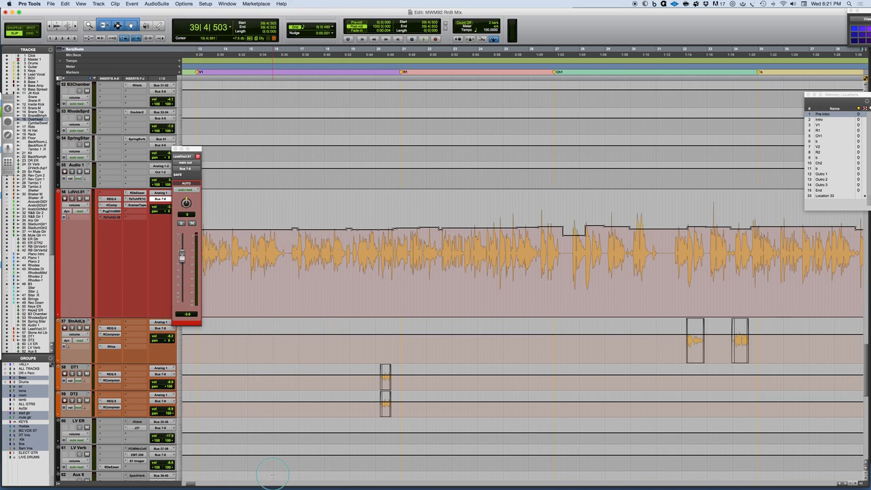
# Step: Narrow Vocal Rider's range to about 4 dB of boost and cut, and start playback from 39|4|503
pyautogui.moveTo(517, 164); pyautogui.dragTo(521, 171)
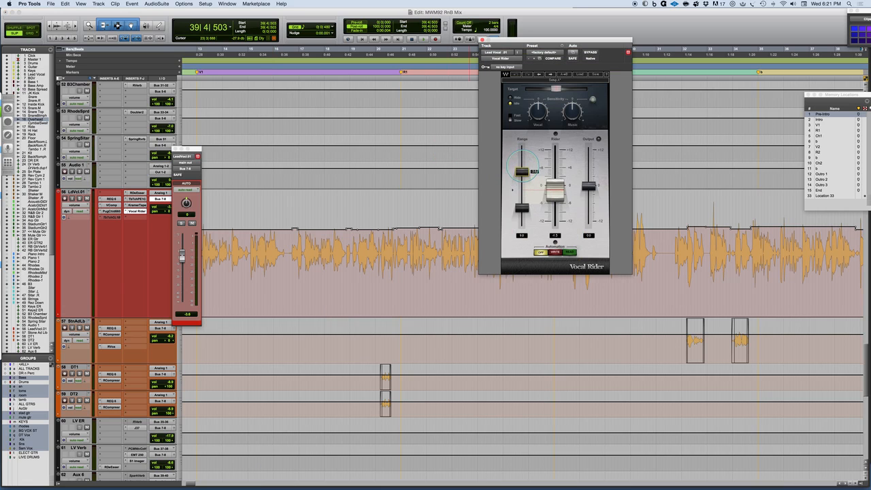
pyautogui.moveTo(522, 207); pyautogui.dragTo(522, 194)
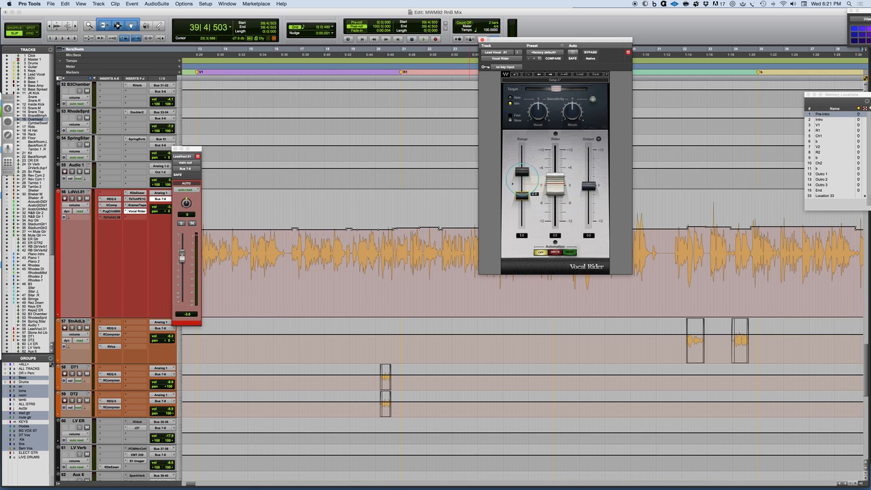
pyautogui.moveTo(521, 171); pyautogui.dragTo(522, 172)
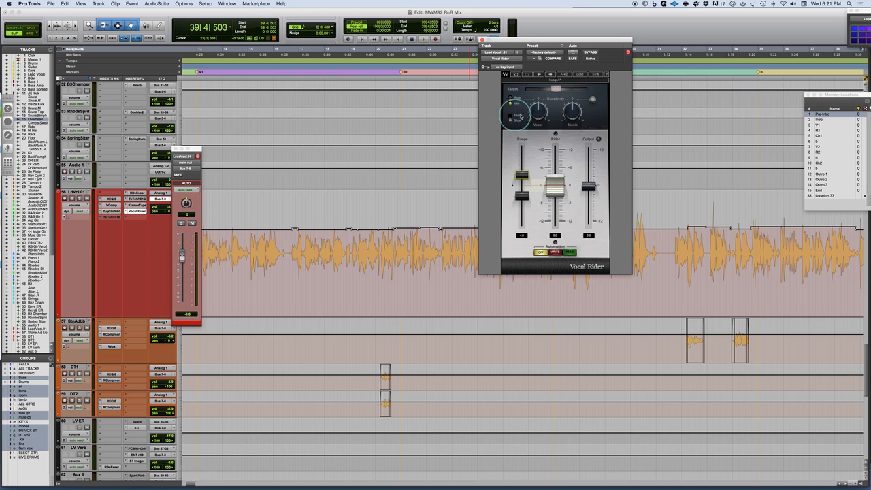
pyautogui.press('space')
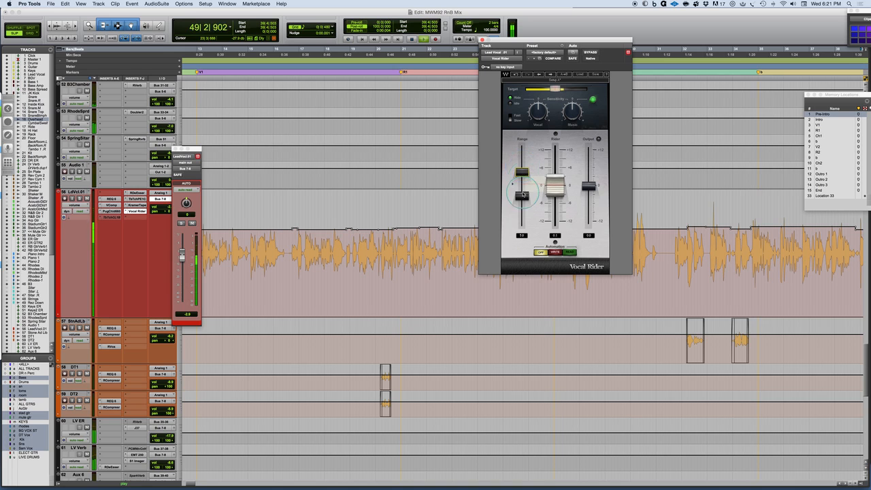
# Step: Widen Vocal Rider's downward range to about 5 dB and check the target and vocal sensitivity controls during playback
pyautogui.moveTo(523, 195); pyautogui.dragTo(522, 198)
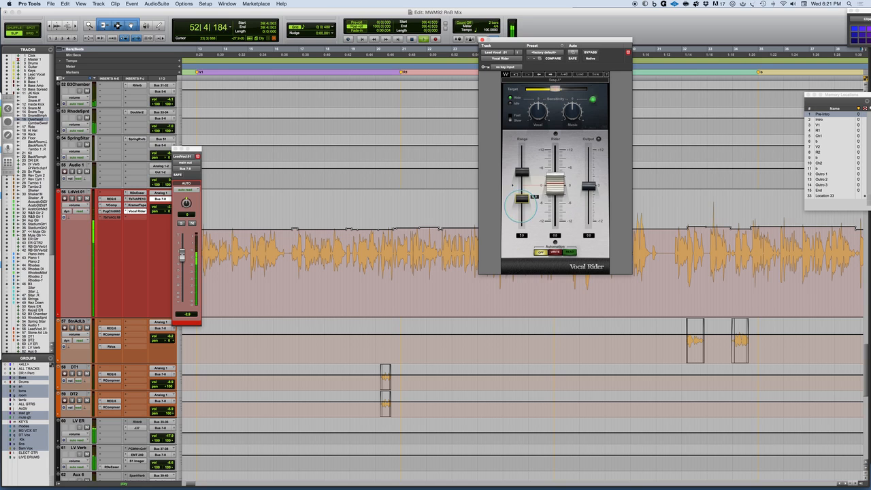
pyautogui.click(556, 90)
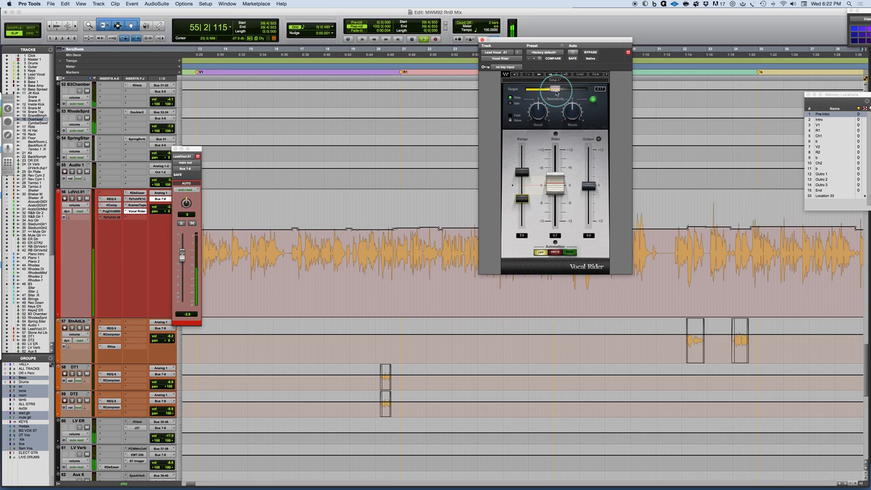
pyautogui.moveTo(536, 115)
pyautogui.mouseDown()
pyautogui.moveTo(530, 99)
pyautogui.moveTo(538, 119)
pyautogui.moveTo(534, 105)
pyautogui.moveTo(531, 116)
pyautogui.mouseUp()
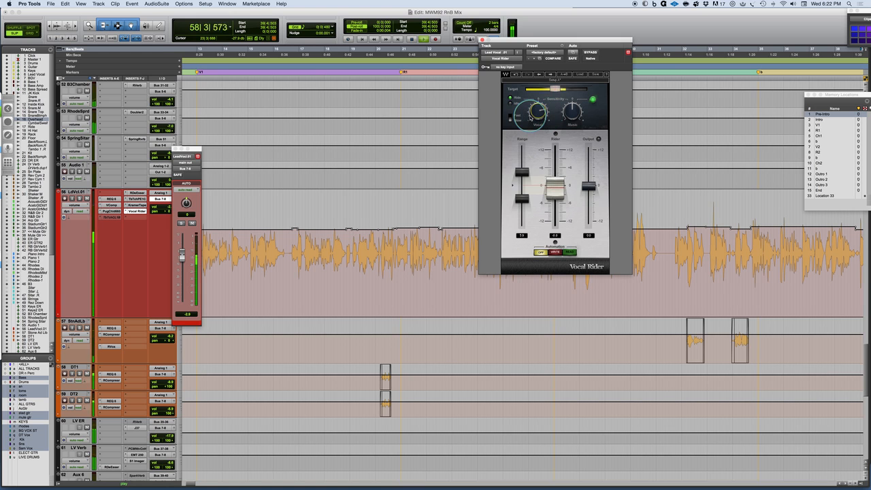
# Step: Play the lead vocal from 11|4|286, just before its first clip, and adjust Vocal Rider's vocal sensitivity
pyautogui.hscroll(-10, 441, 205)
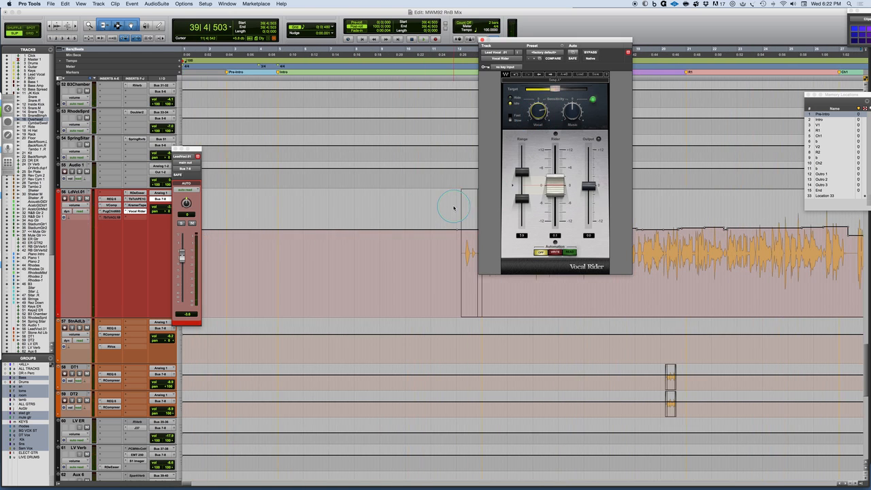
pyautogui.click(452, 224)
pyautogui.press('space')
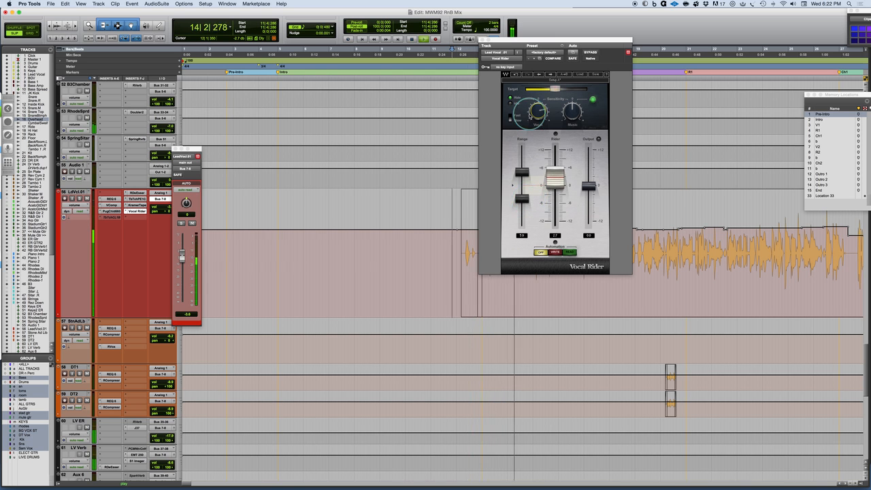
pyautogui.moveTo(535, 110); pyautogui.dragTo(537, 136)
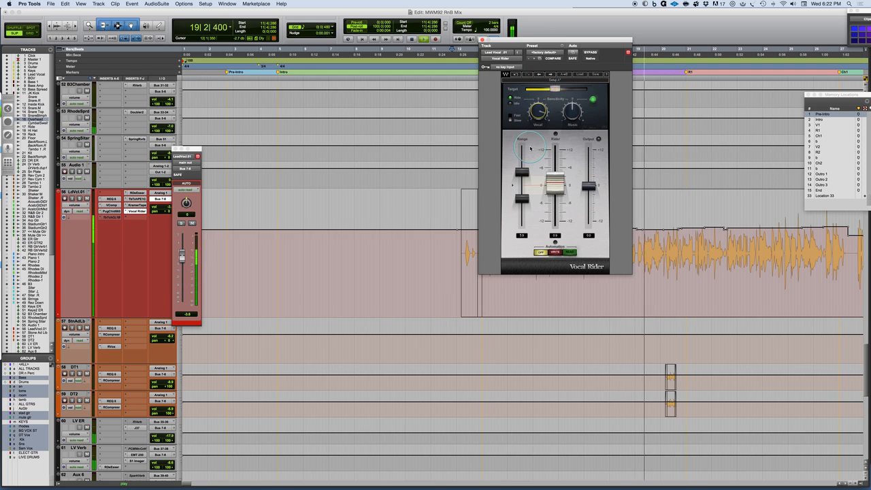
# Step: Switch Vocal Rider's Fast/Slow response, replay from 11|4|286 and readjust the vocal sensitivity while listening
pyautogui.click(510, 117)
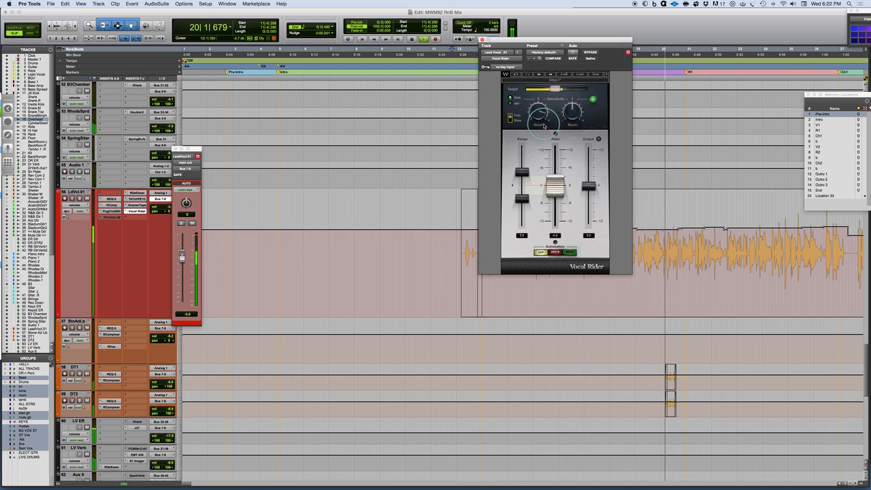
pyautogui.press('space')
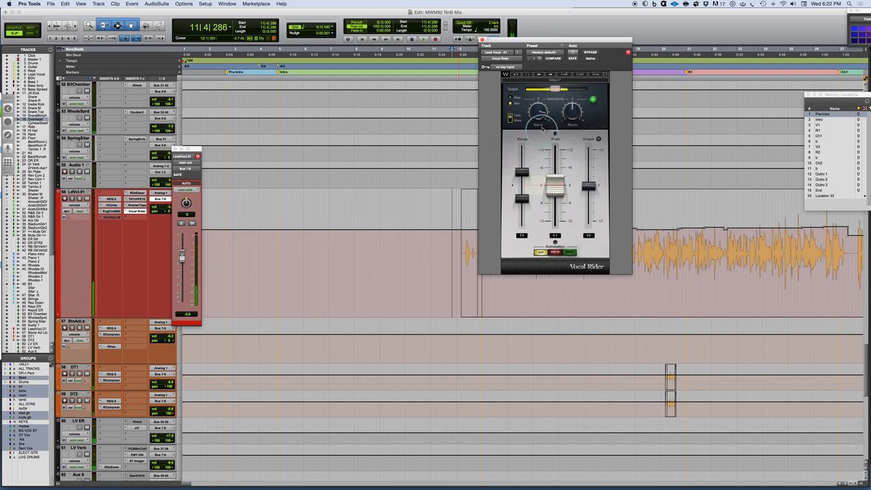
pyautogui.moveTo(540, 118); pyautogui.dragTo(541, 128)
pyautogui.press('space')
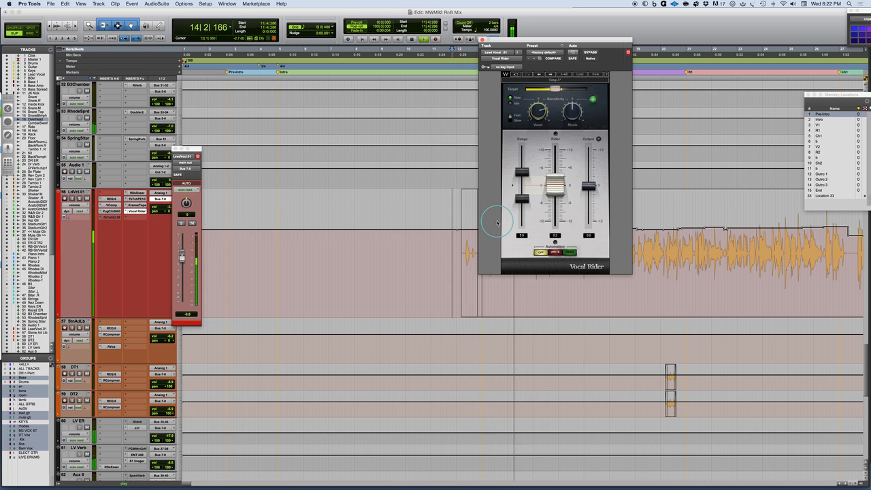
pyautogui.moveTo(536, 117)
pyautogui.mouseDown()
pyautogui.moveTo(530, 132)
pyautogui.moveTo(534, 111)
pyautogui.mouseUp()
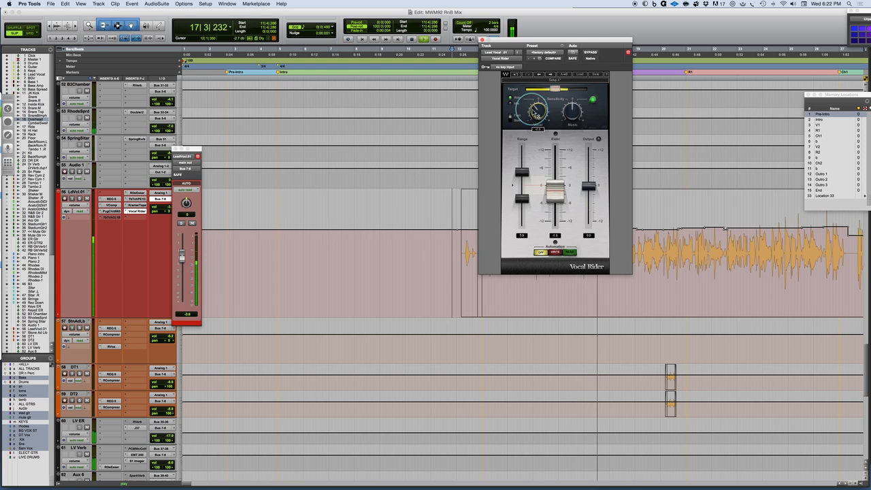
# Step: Toggle Vocal Rider between Fast and Slow response and fine-tune the vocal sensitivity during playback
pyautogui.click(513, 117)
pyautogui.click(512, 118)
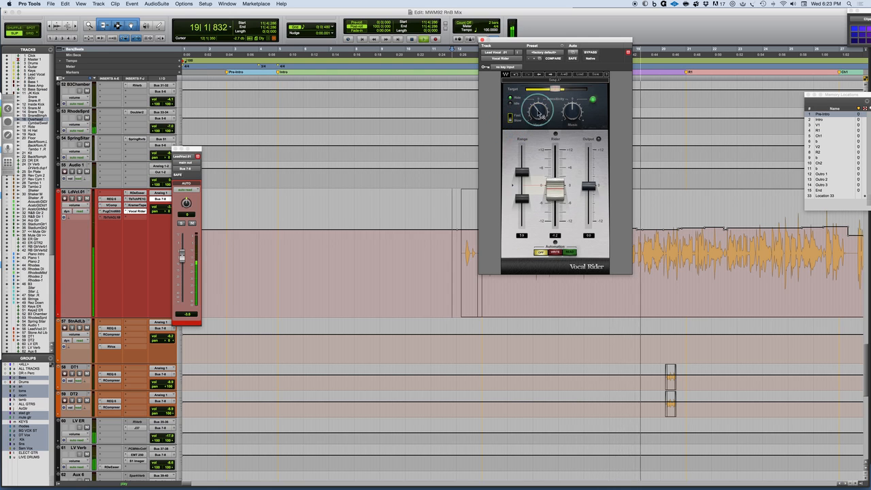
pyautogui.moveTo(533, 111); pyautogui.dragTo(533, 89)
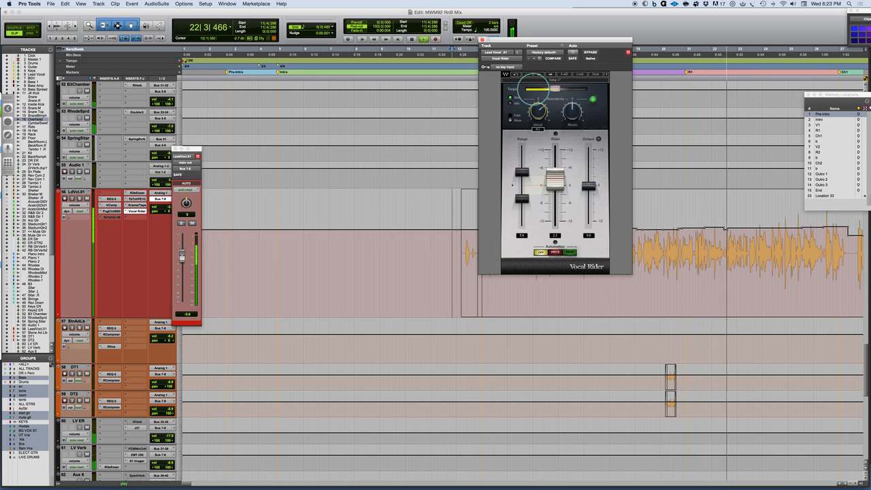
# Step: Narrow Vocal Rider's range to 4.0 dB of boost and about 4 dB of cut, and stop playback
pyautogui.moveTo(521, 171); pyautogui.dragTo(528, 200)
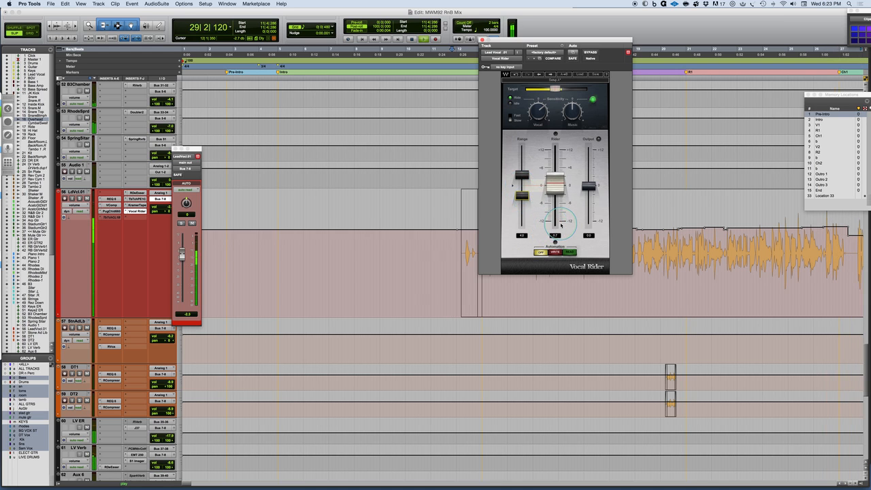
pyautogui.press('space')
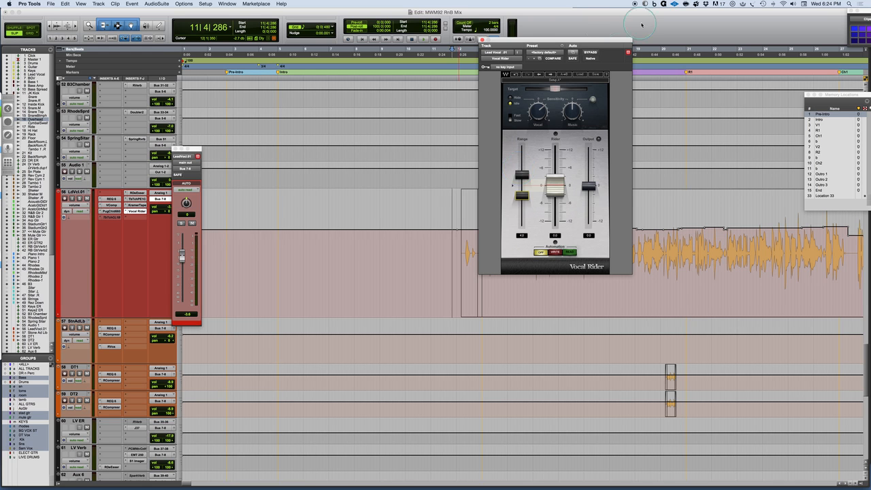
# Step: Bypass Vocal Rider, make it inactive on the lead vocal track and switch to Microsoft PowerPoint
pyautogui.click(590, 52)
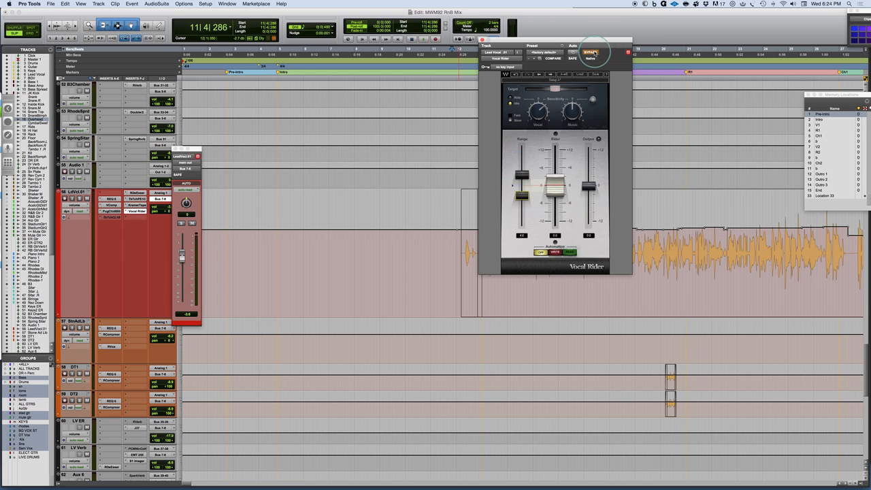
pyautogui.keyDown('ctrl'); pyautogui.keyDown('super'); pyautogui.click(132, 211); pyautogui.keyUp('super'); pyautogui.keyUp('ctrl')
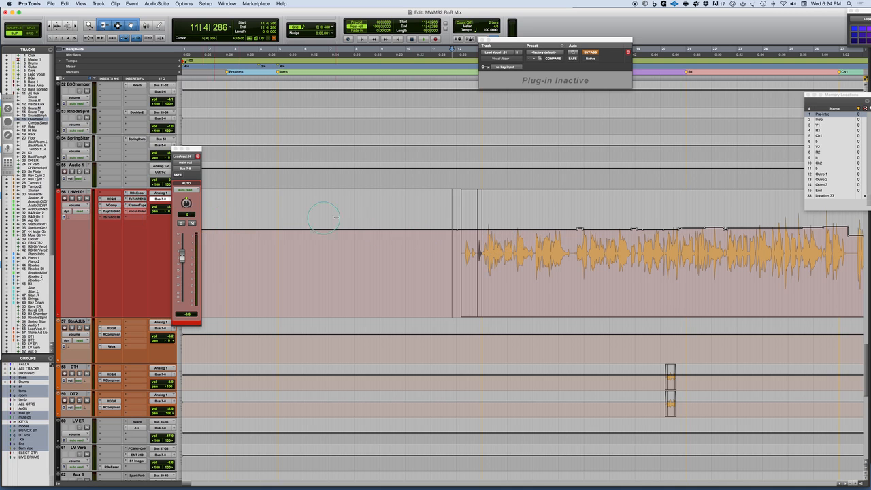
pyautogui.press('super+Tab')
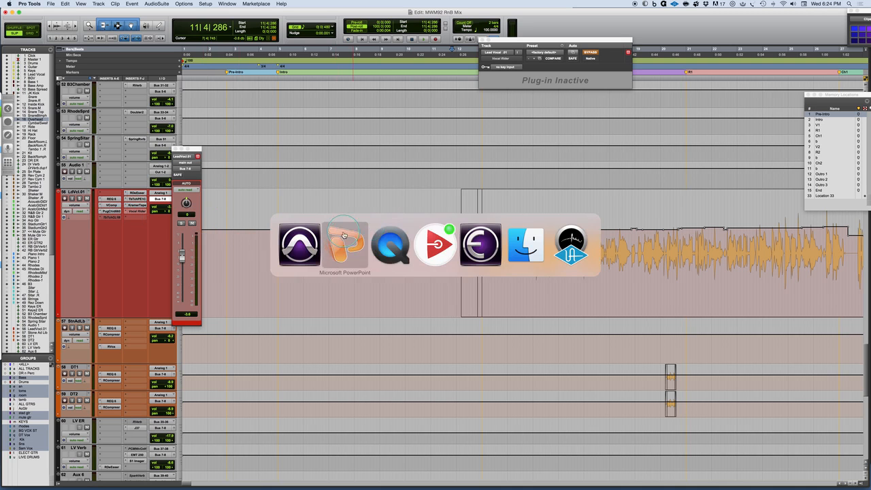